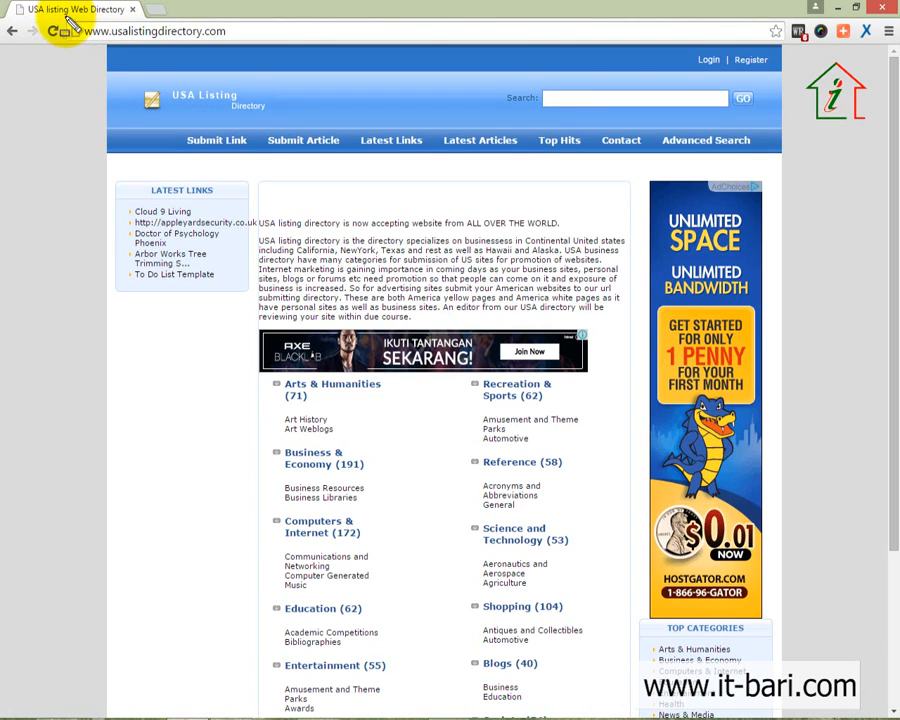
pyautogui.moveTo(64, 14)
pyautogui.mouseDown()
pyautogui.moveTo(150, 44)
pyautogui.moveTo(253, 50)
pyautogui.mouseUp()
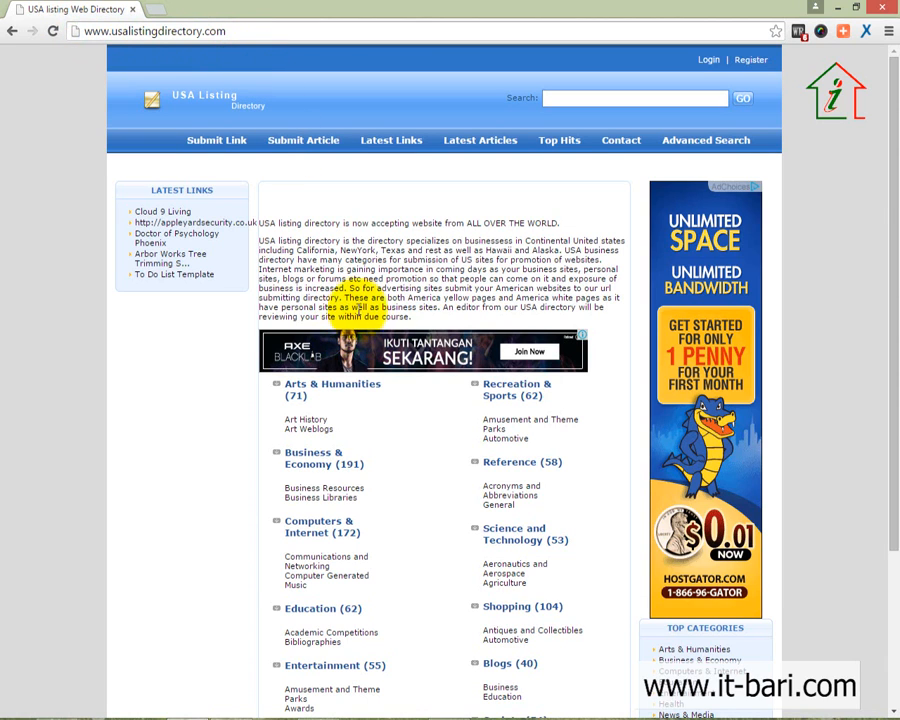
pyautogui.scroll(-3, 391, 311)
pyautogui.scroll(3, 393, 313)
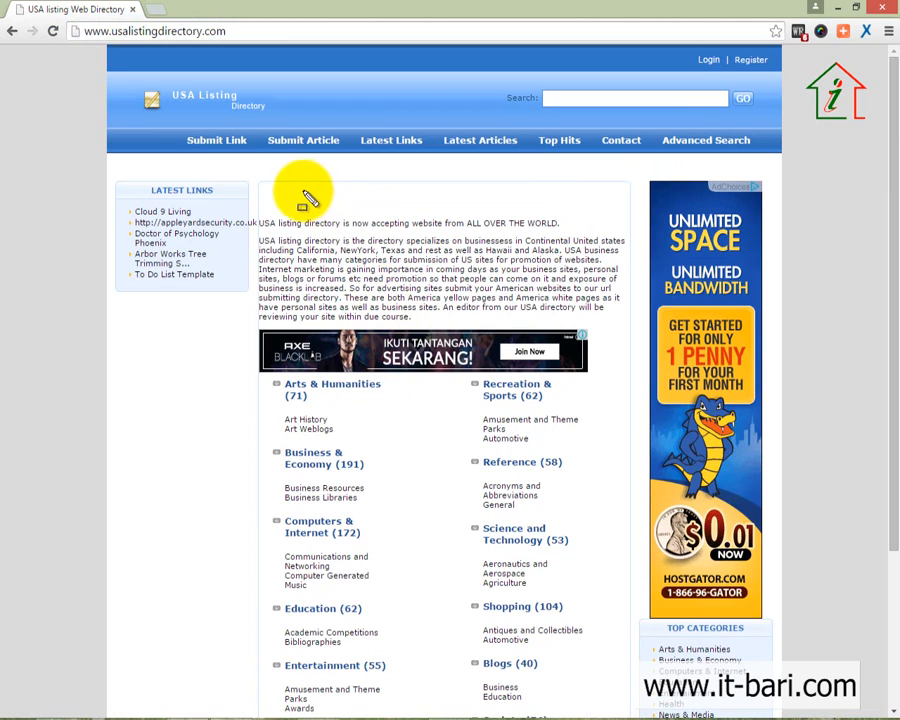
pyautogui.moveTo(163, 121); pyautogui.dragTo(261, 162)
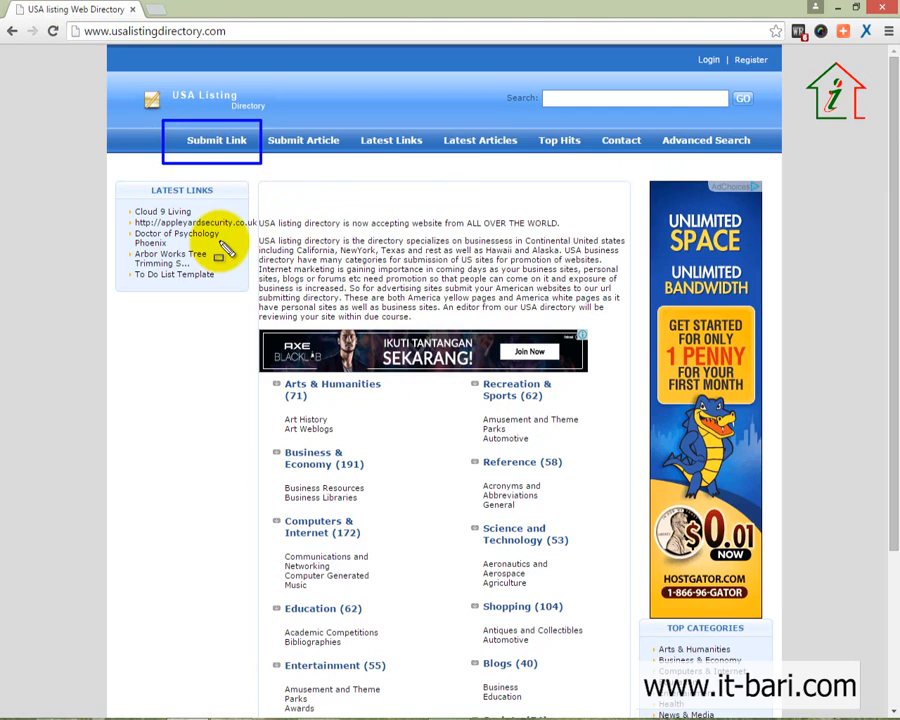
pyautogui.press('Escape')
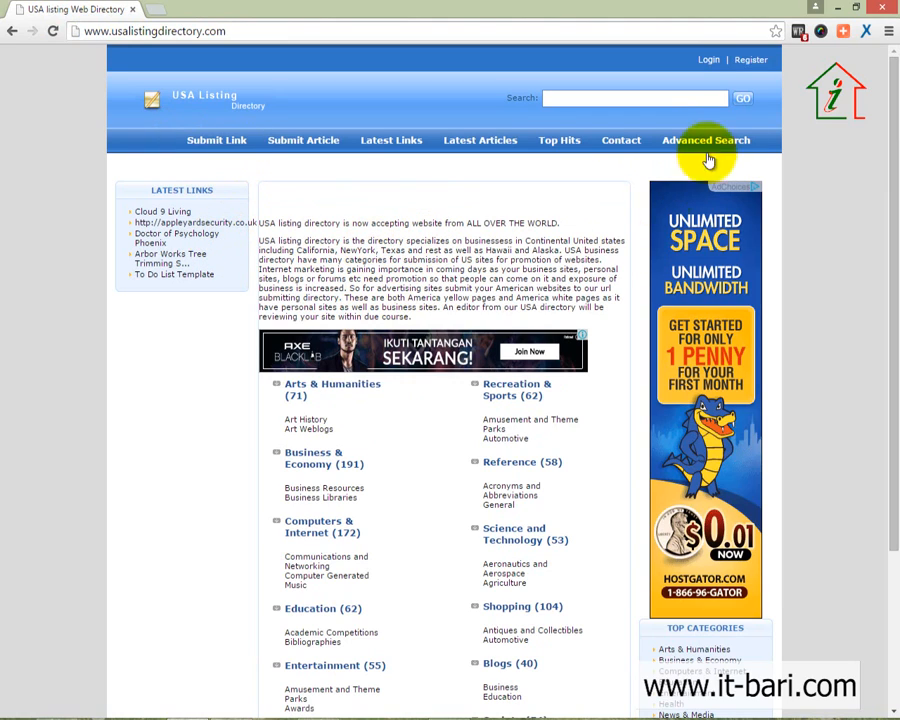
# - Check the directory site's Google PageRank and Alexa rank, and look over its list of link categories
pyautogui.click(800, 31)
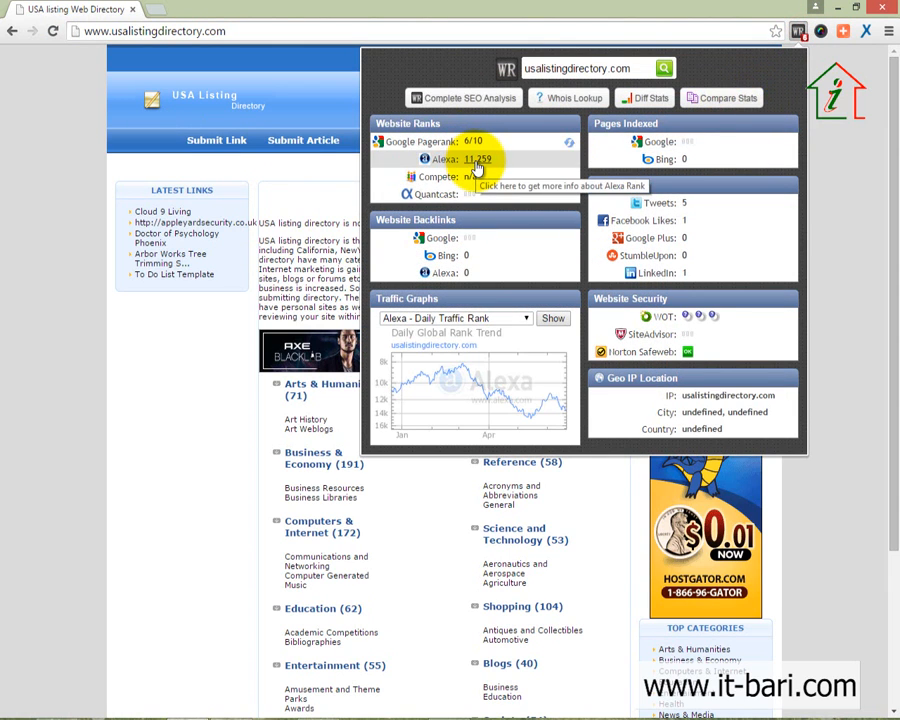
pyautogui.click(179, 305)
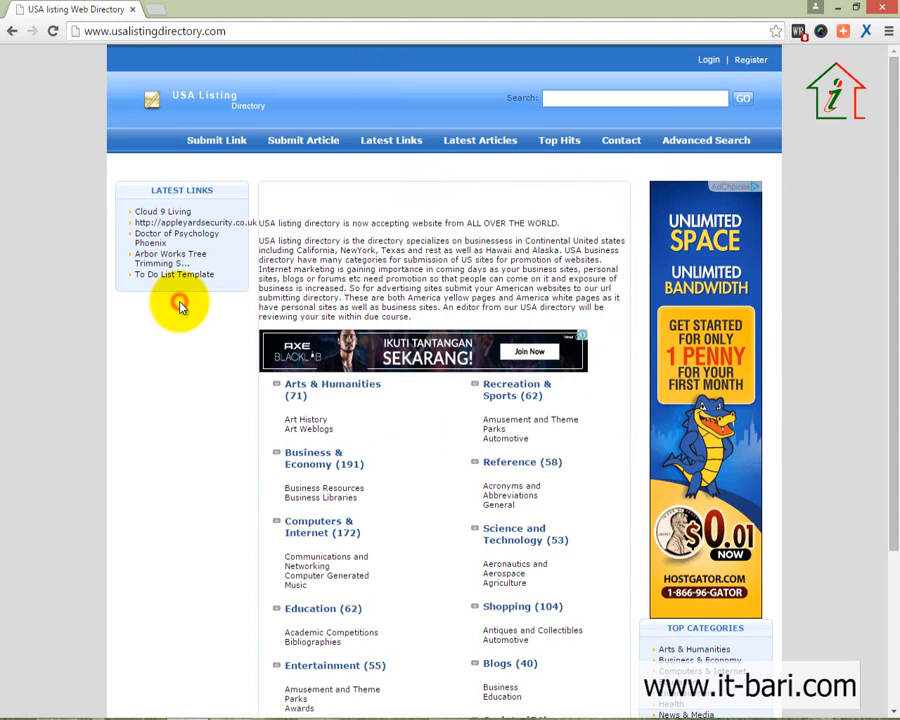
pyautogui.scroll(-3, 807, 476)
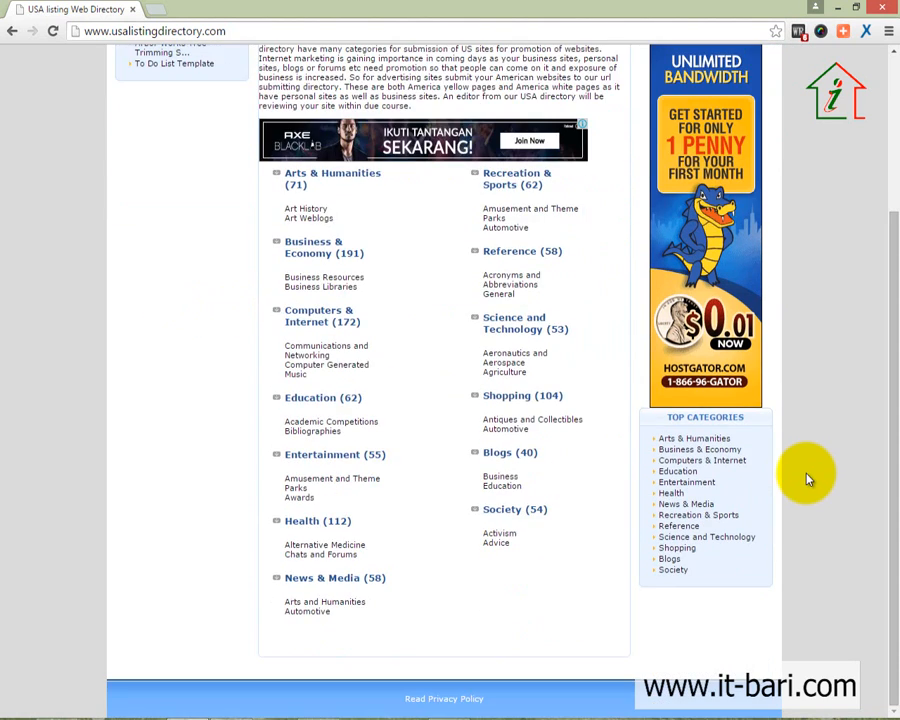
pyautogui.scroll(3, 807, 476)
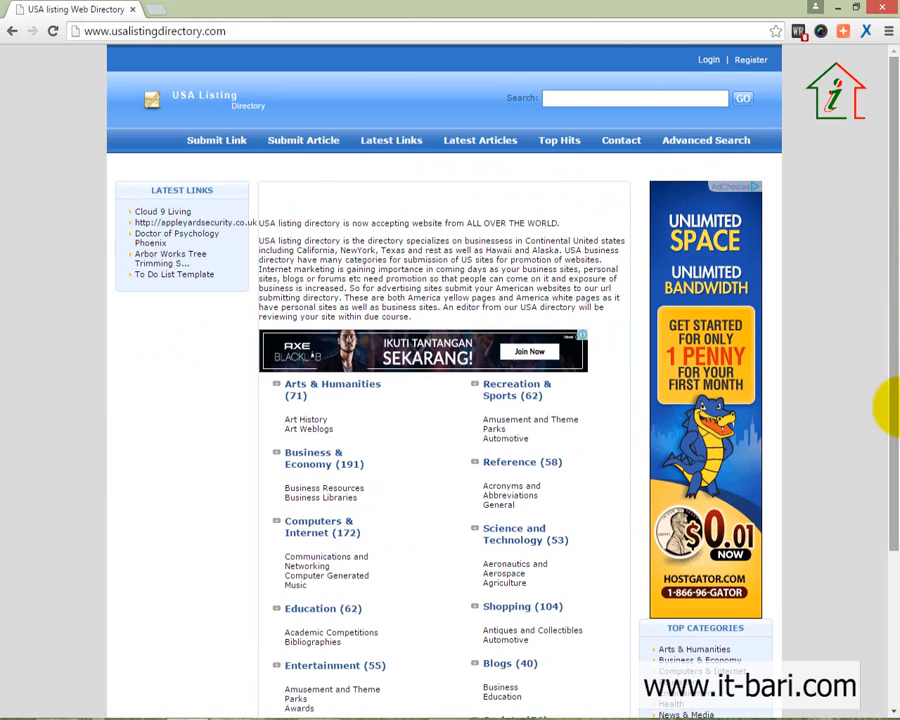
pyautogui.scroll(-3, 605, 669)
pyautogui.scroll(3, 605, 669)
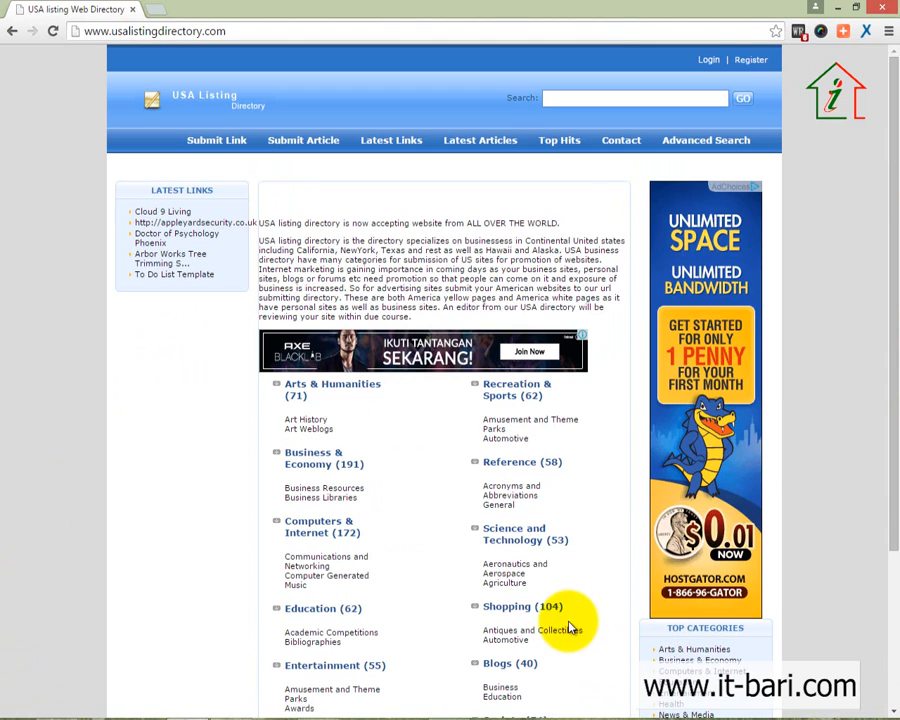
# - Open the directory's link submission form and look over its review terms, pricing options and required fields
pyautogui.click(230, 145)
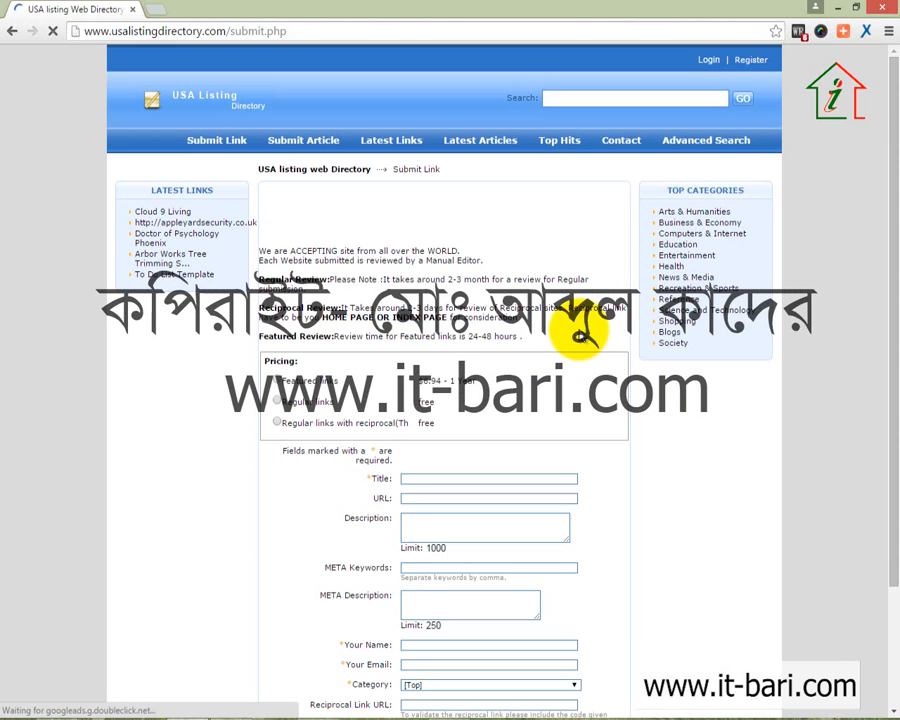
pyautogui.scroll(-3, 724, 478)
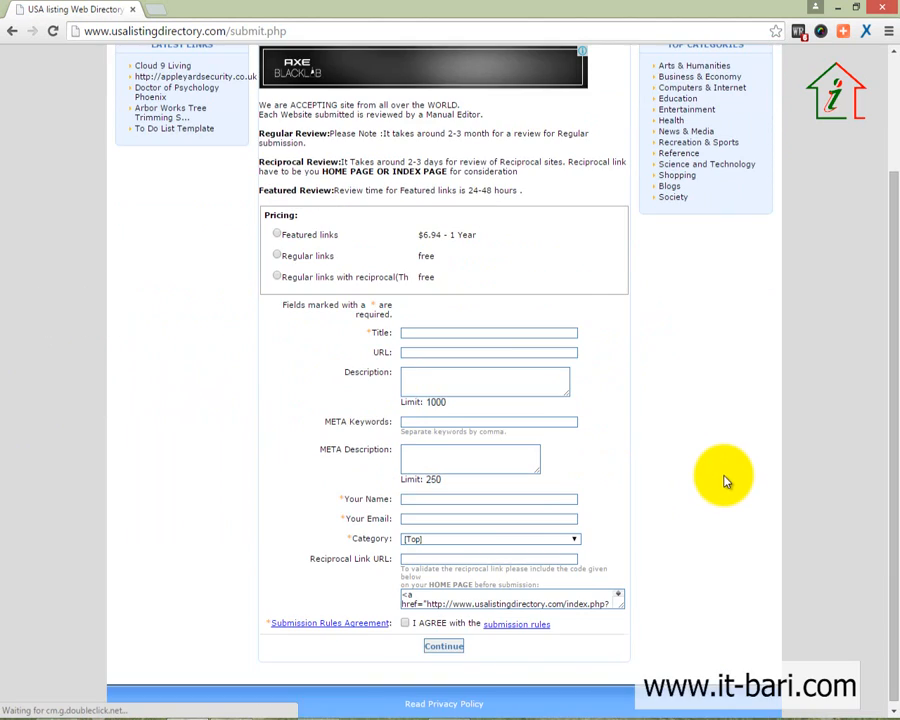
pyautogui.scroll(3, 722, 476)
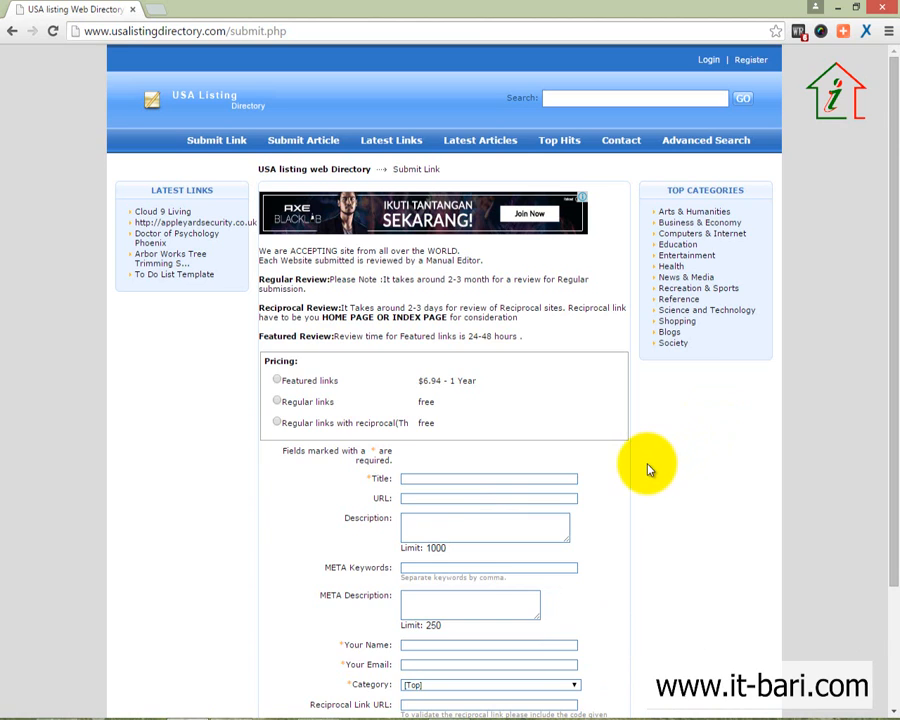
pyautogui.scroll(-1, 649, 468)
pyautogui.scroll(1, 645, 468)
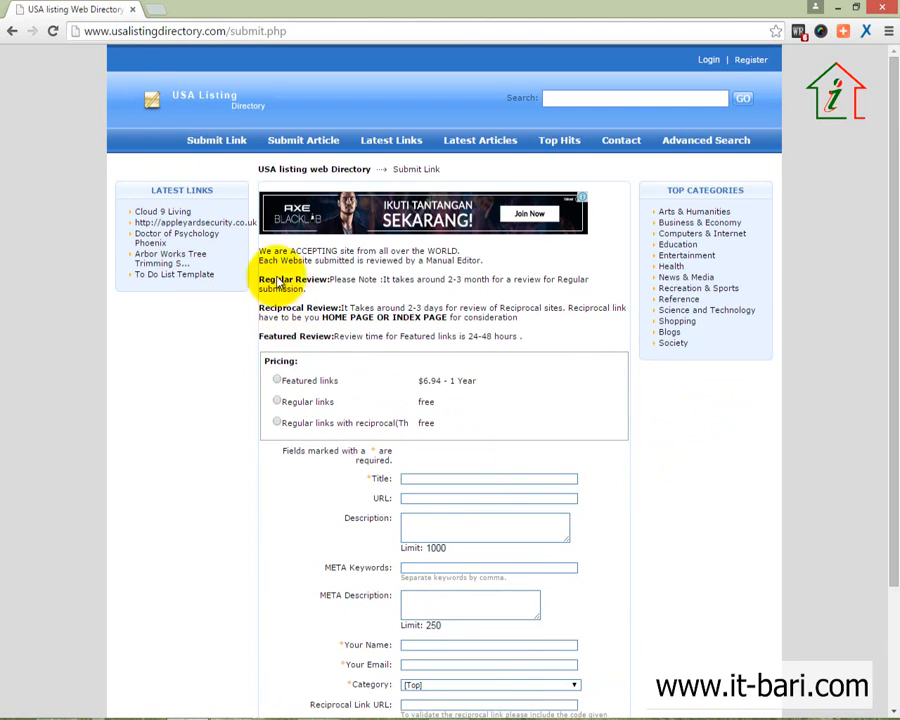
pyautogui.scroll(-1, 373, 405)
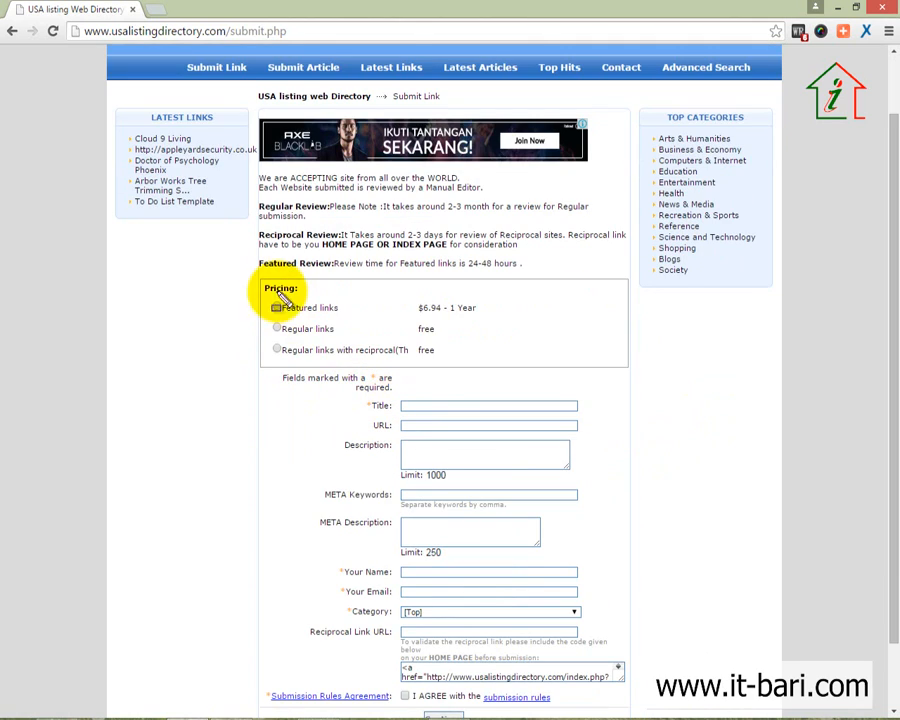
# - Examine the pricing options for featured links, regular links and regular links with reciprocal on the submission form
pyautogui.moveTo(250, 272)
pyautogui.mouseDown()
pyautogui.moveTo(500, 376)
pyautogui.moveTo(669, 352)
pyautogui.moveTo(640, 378)
pyautogui.mouseUp()
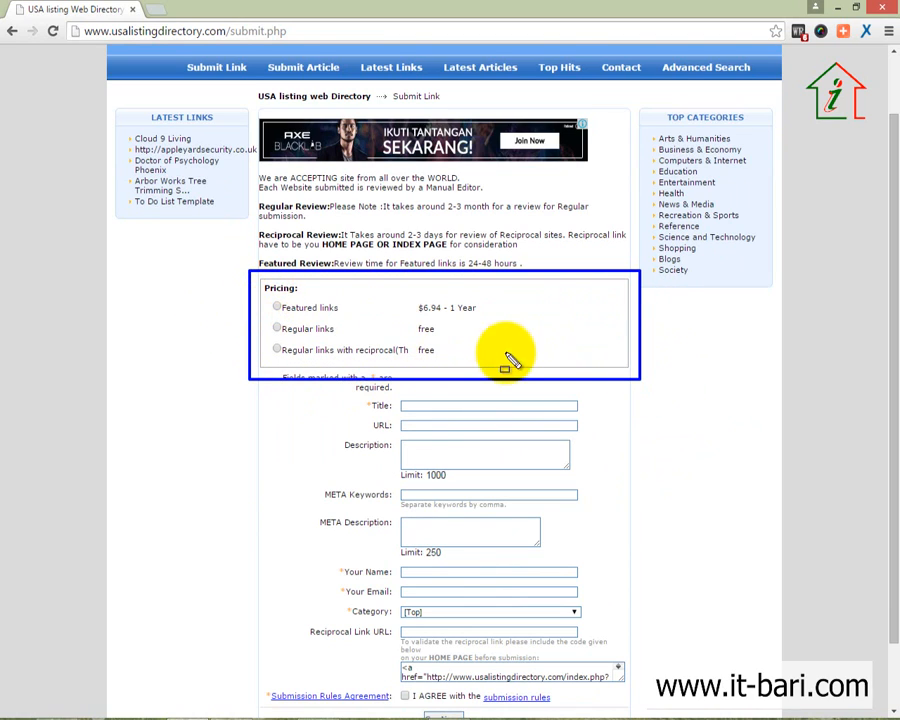
pyautogui.moveTo(264, 290)
pyautogui.mouseDown()
pyautogui.moveTo(345, 325)
pyautogui.moveTo(553, 320)
pyautogui.mouseUp()
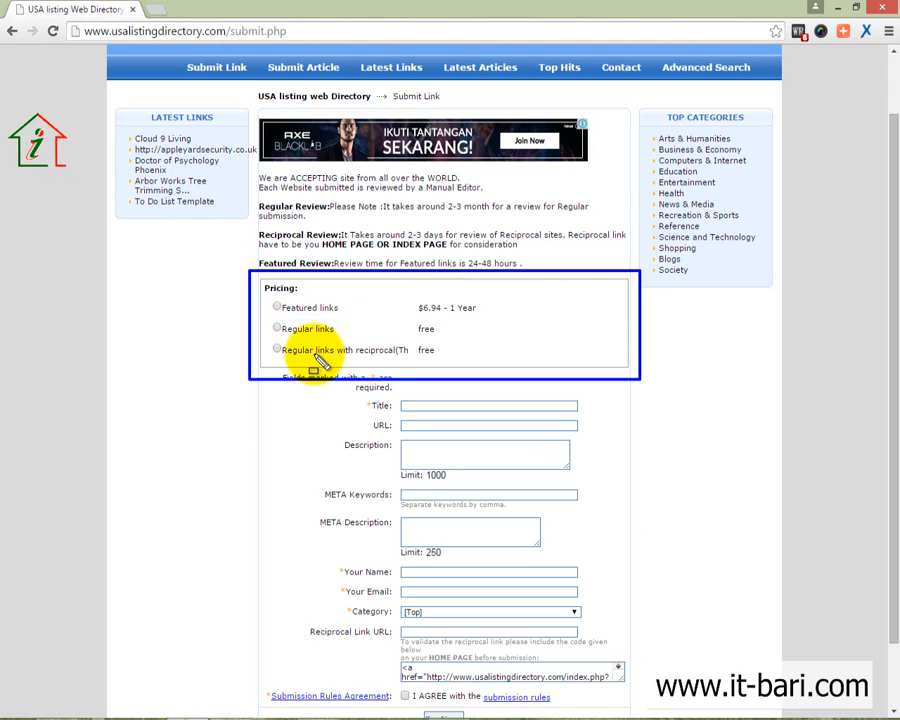
pyautogui.moveTo(262, 314)
pyautogui.mouseDown()
pyautogui.moveTo(445, 350)
pyautogui.moveTo(622, 341)
pyautogui.mouseUp()
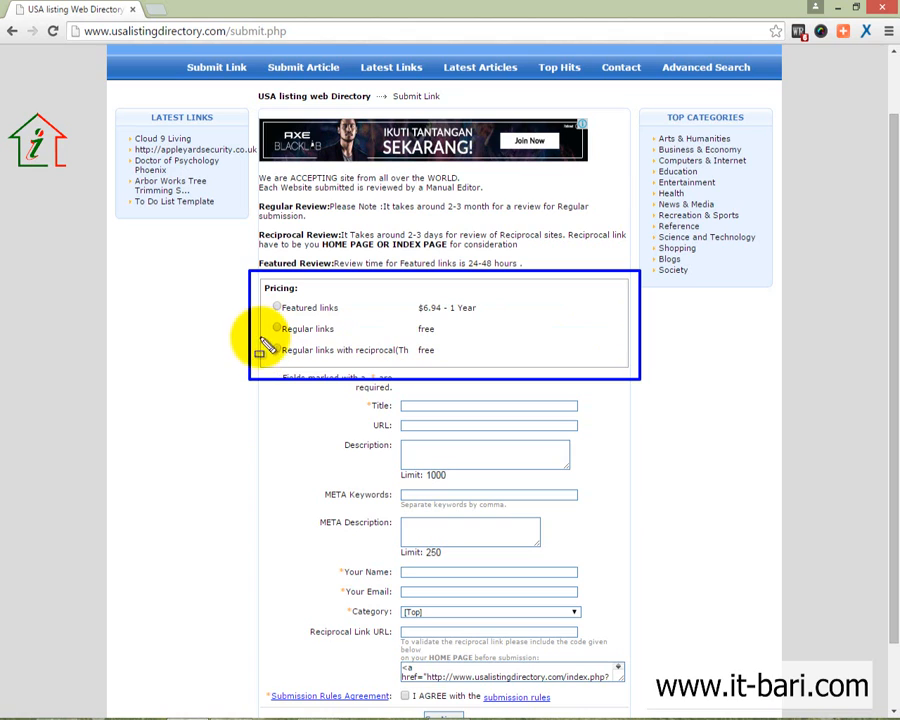
pyautogui.moveTo(262, 339)
pyautogui.mouseDown()
pyautogui.moveTo(350, 370)
pyautogui.moveTo(463, 367)
pyautogui.mouseUp()
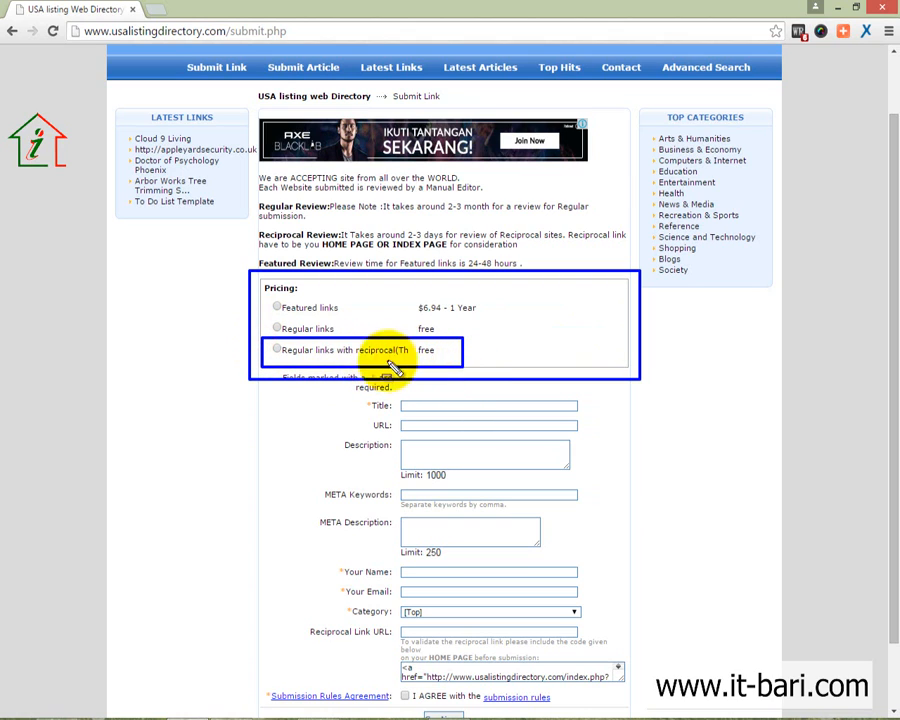
pyautogui.moveTo(352, 357); pyautogui.dragTo(441, 359)
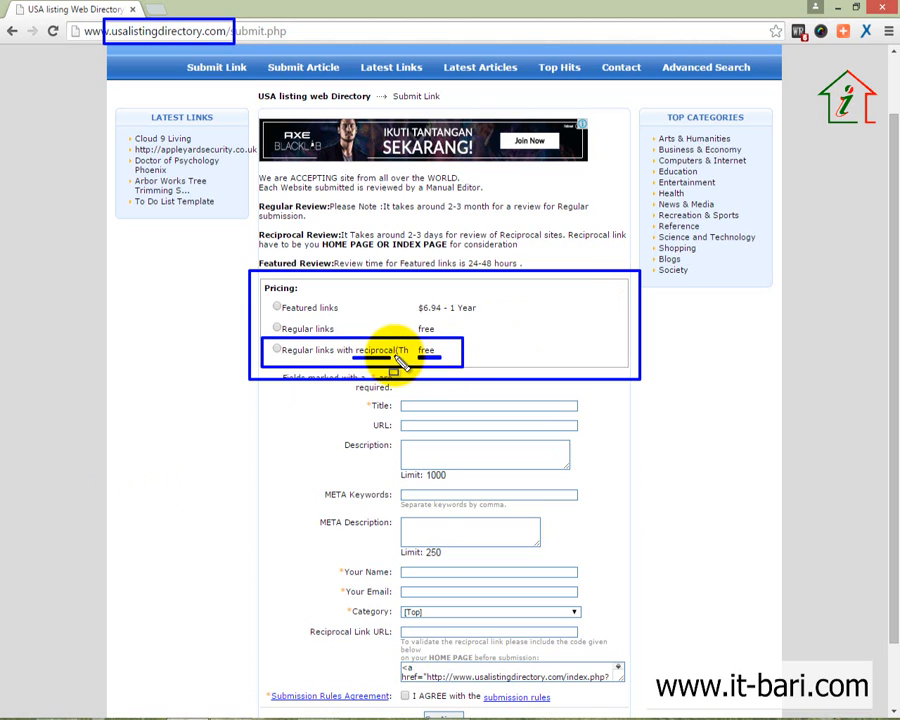
pyautogui.scroll(-1, 390, 355)
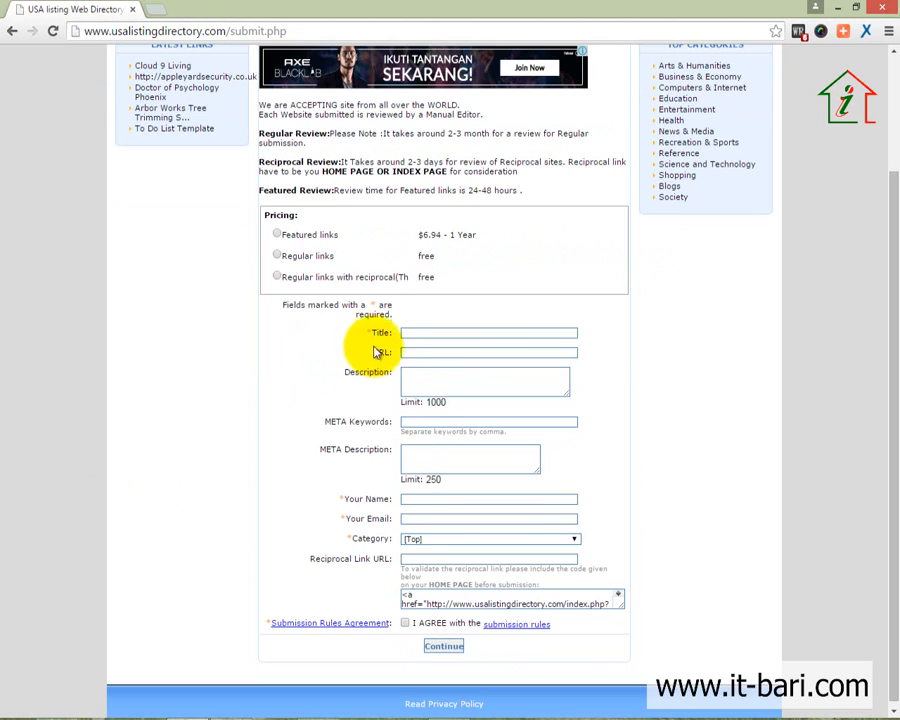
pyautogui.moveTo(356, 277); pyautogui.dragTo(395, 281)
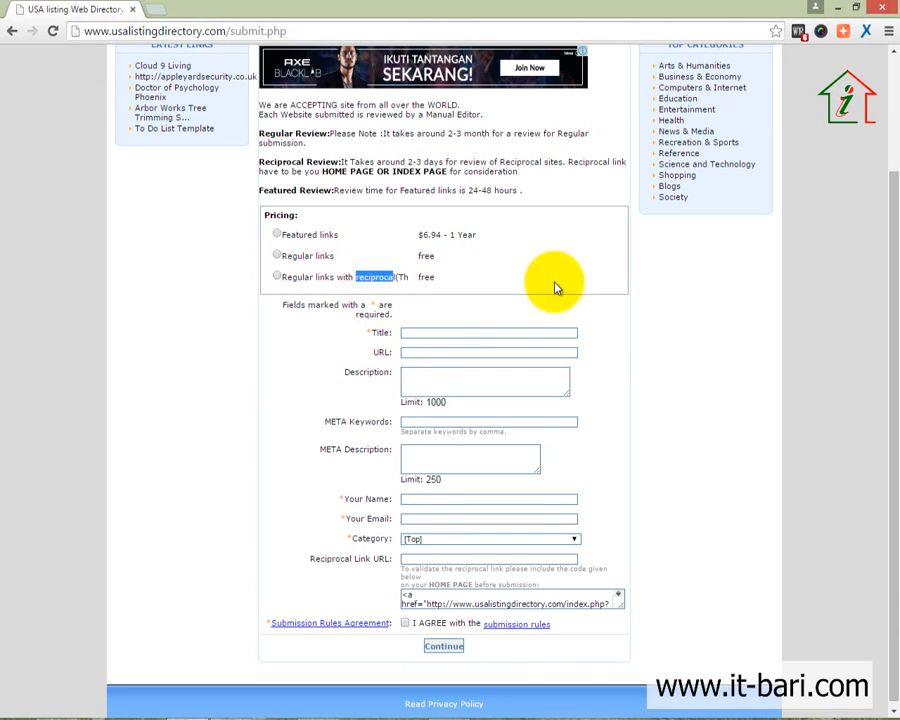
pyautogui.moveTo(558, 282); pyautogui.dragTo(356, 291)
pyautogui.click(405, 284)
pyautogui.scroll(2, 405, 287)
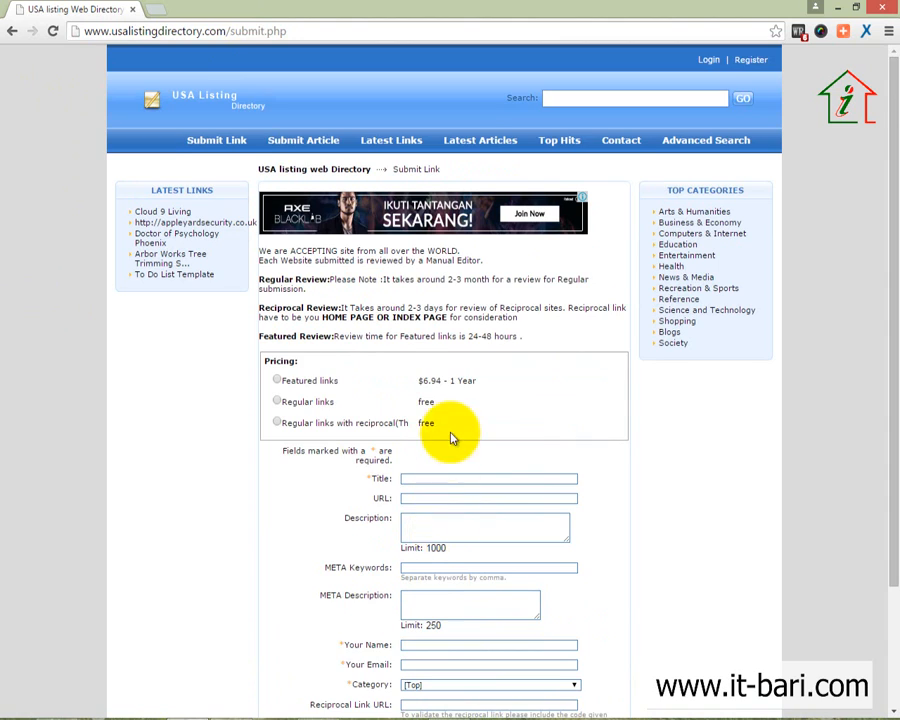
pyautogui.scroll(-1, 452, 432)
pyautogui.click(448, 348)
pyautogui.moveTo(448, 348); pyautogui.dragTo(435, 371)
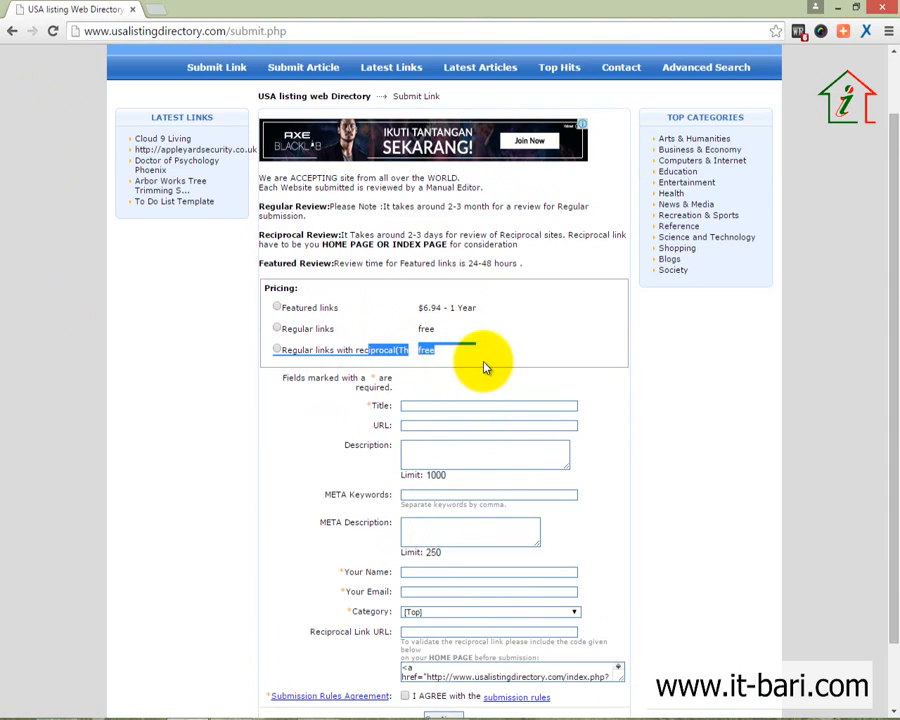
pyautogui.click(482, 362)
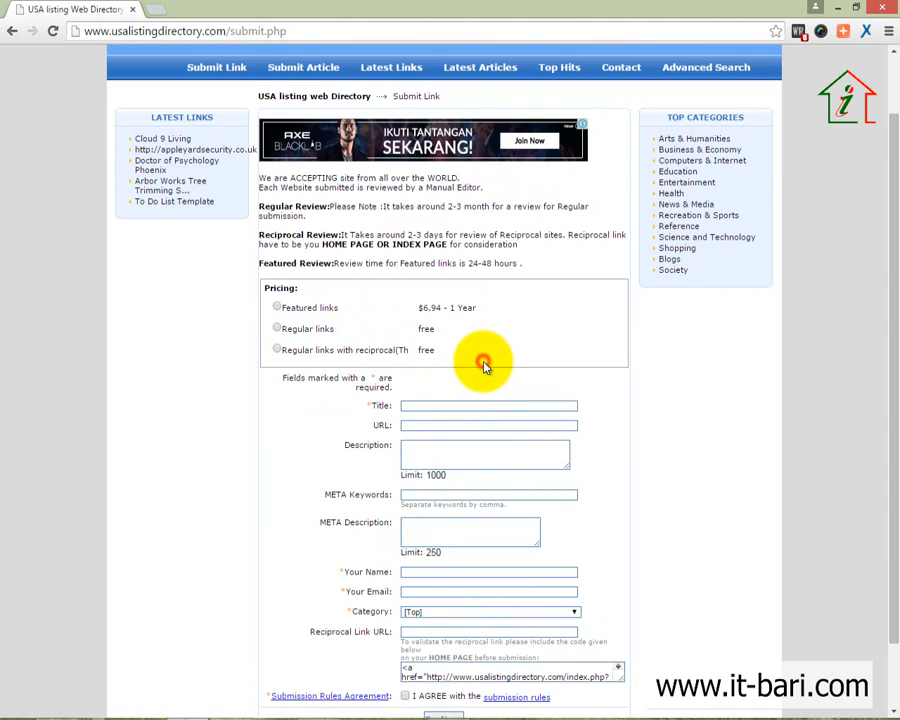
# - Choose the free Regular links pricing option for the submission
pyautogui.click(279, 331)
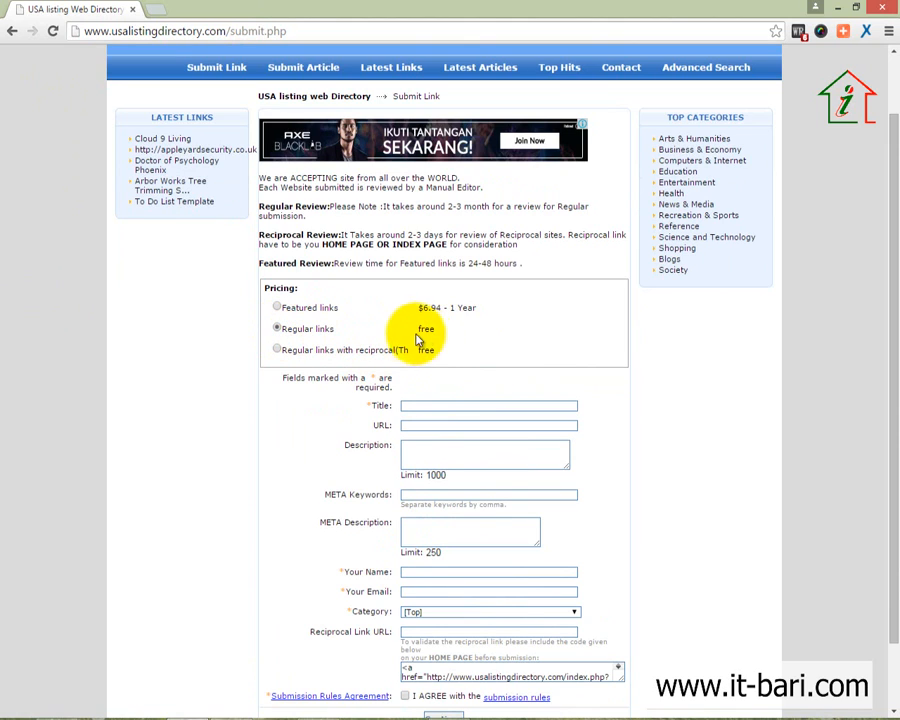
pyautogui.scroll(-1, 450, 360)
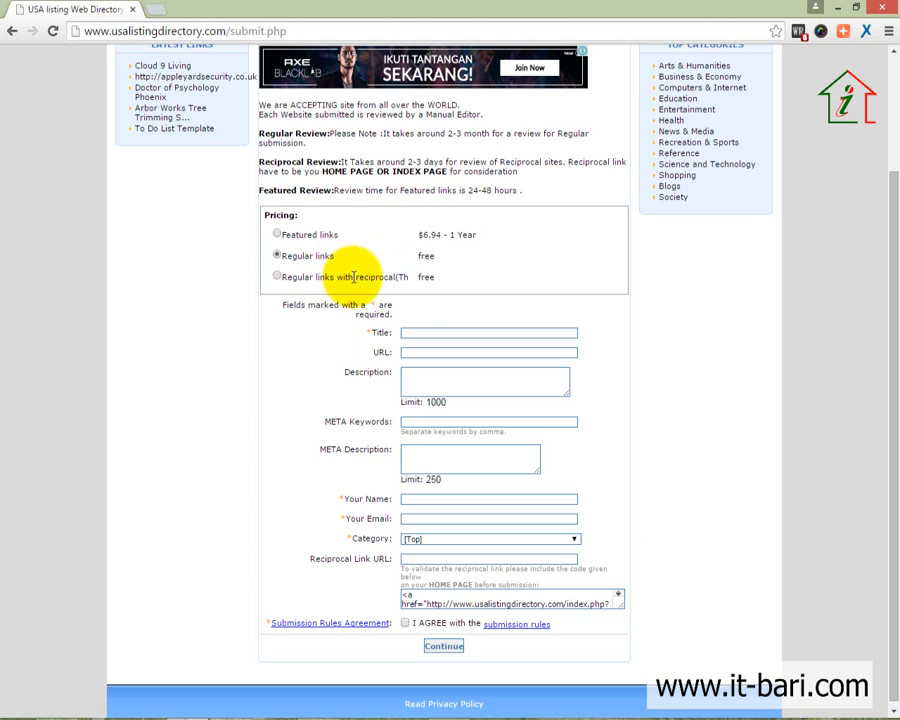
pyautogui.click(439, 330)
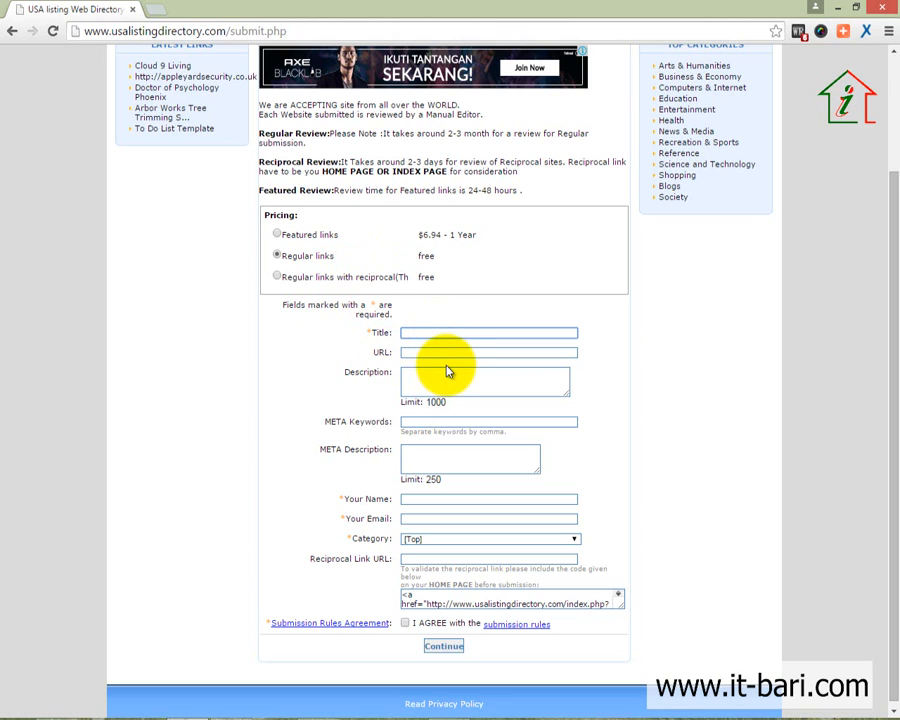
pyautogui.scroll(-1, 877, 358)
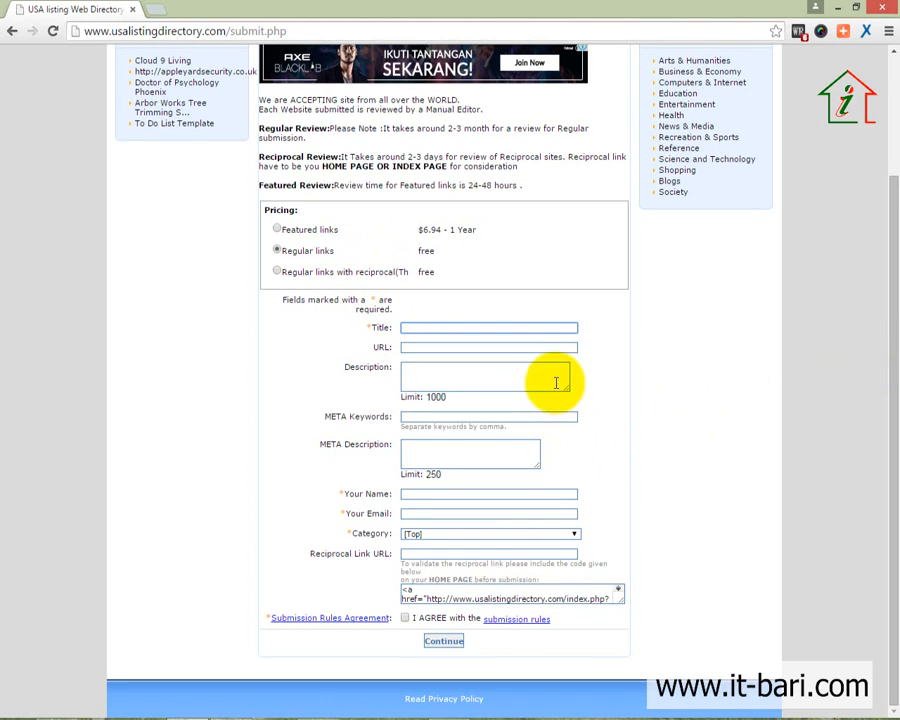
pyautogui.click(560, 413)
pyautogui.click(538, 367)
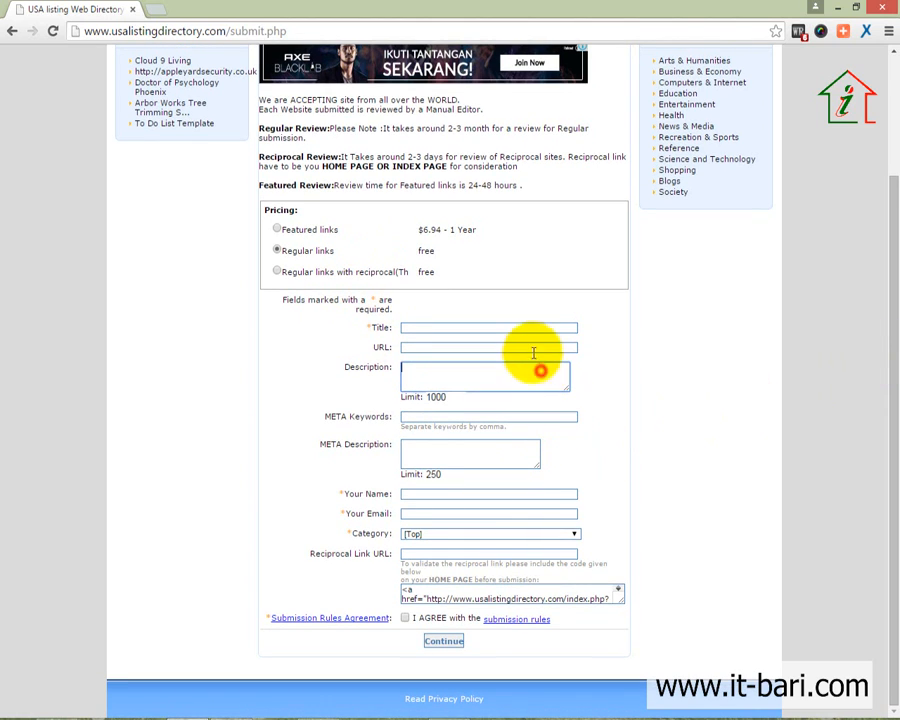
pyautogui.click(530, 346)
pyautogui.click(530, 328)
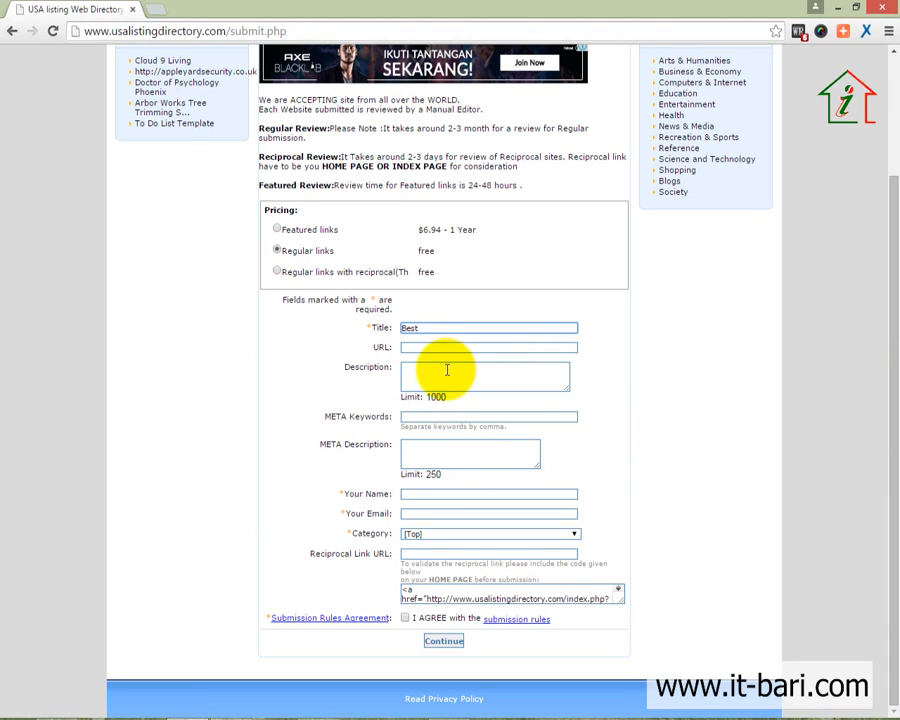
pyautogui.write('Website to Learn Coding for Web D')
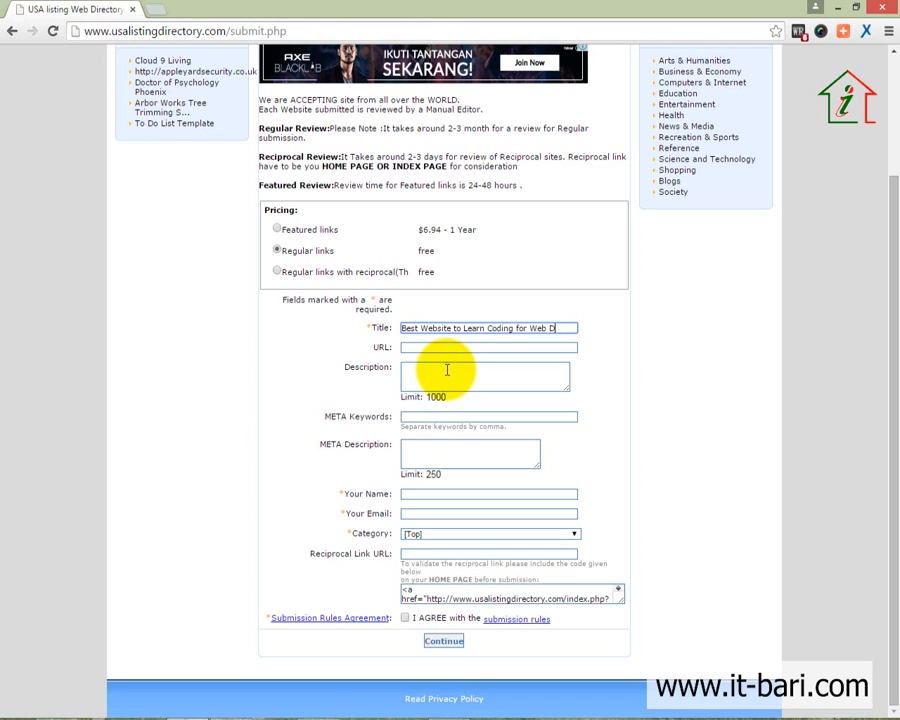
pyautogui.press('BackSpace')
pyautogui.press('BackSpace')
pyautogui.press('BackSpace')
pyautogui.press('BackSpace')
pyautogui.press('BackSpace')
pyautogui.press('BackSpace')
pyautogui.press('BackSpace')
pyautogui.write('r We')
pyautogui.hotkey('ctrl', 'a')
pyautogui.press('BackSpace')
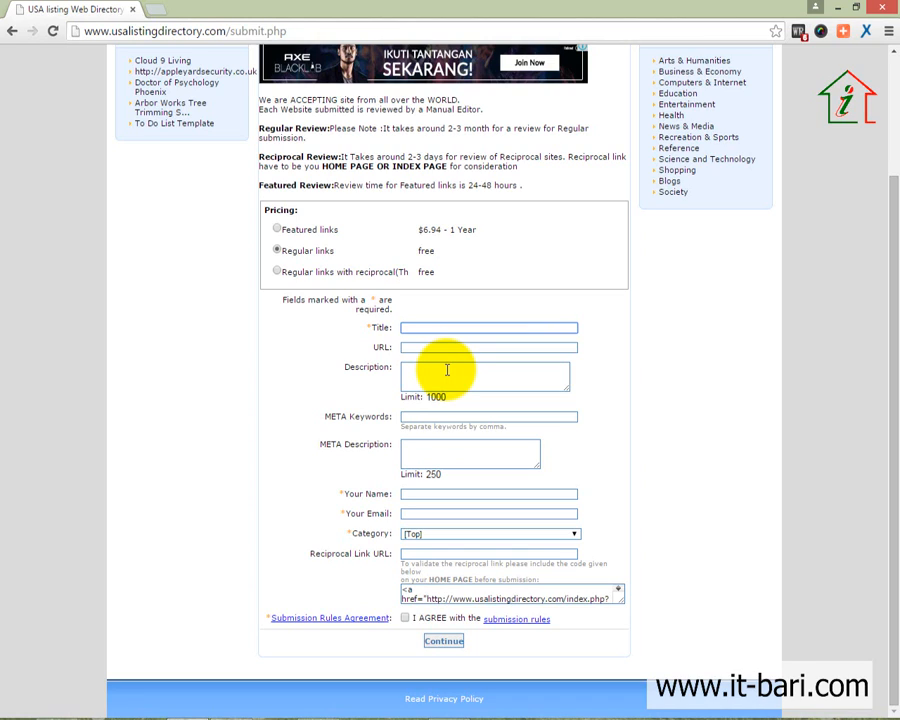
# - Set the link title to "Best Website to Learn From Bangla Video Tutorial on Outsourcing and Internet"
pyautogui.write('Best Website to Learn From BA')
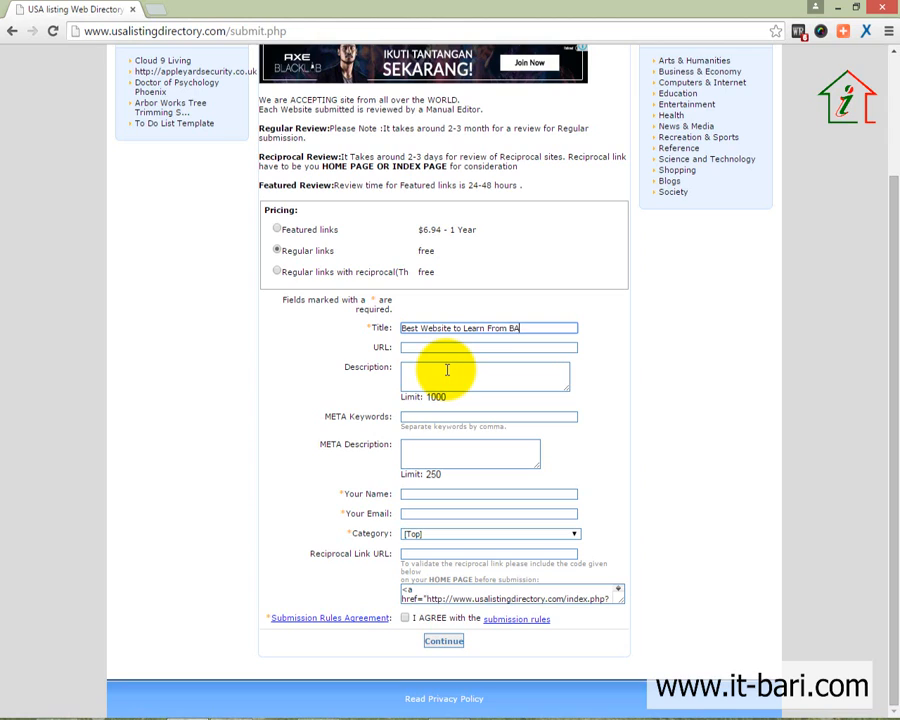
pyautogui.press('BackSpace')
pyautogui.press('BackSpace')
pyautogui.press('BackSpace')
pyautogui.write('angla Video Tutorial')
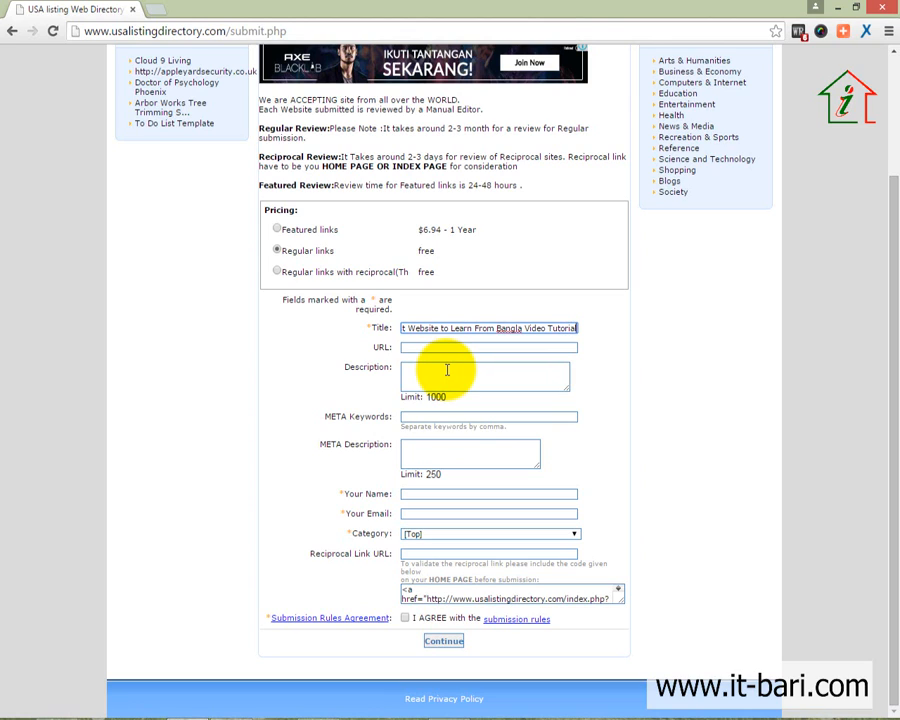
pyautogui.write(' on')
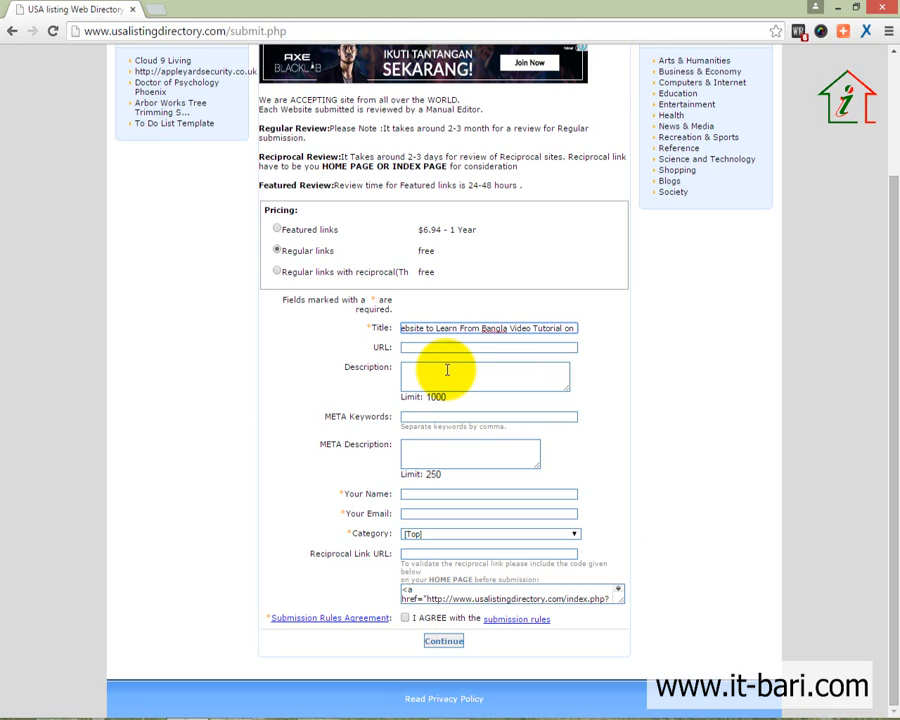
pyautogui.write(' Outsourcin')
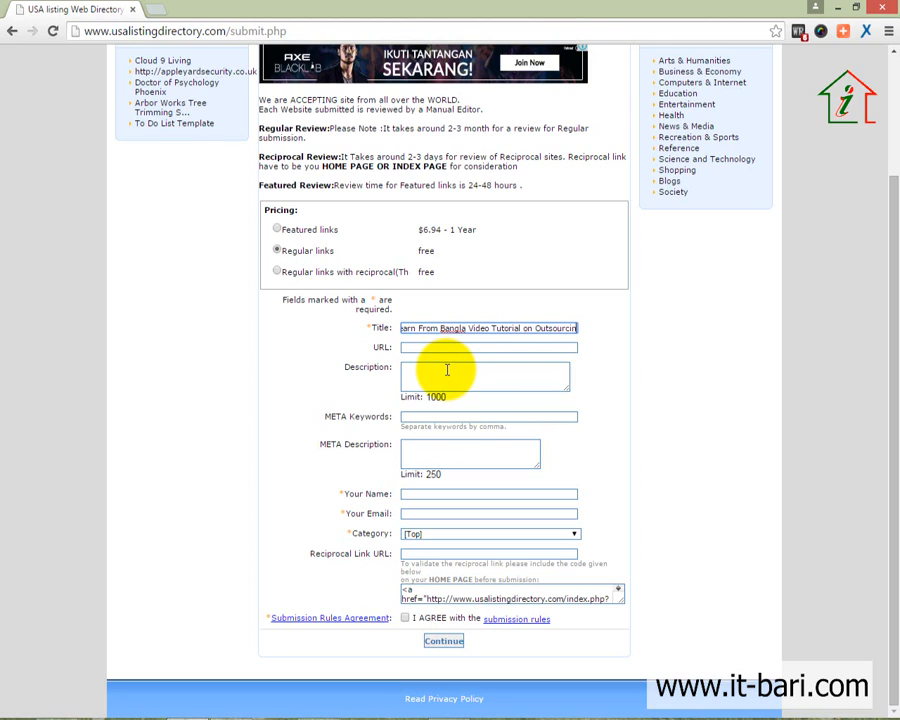
pyautogui.write('g and Int')
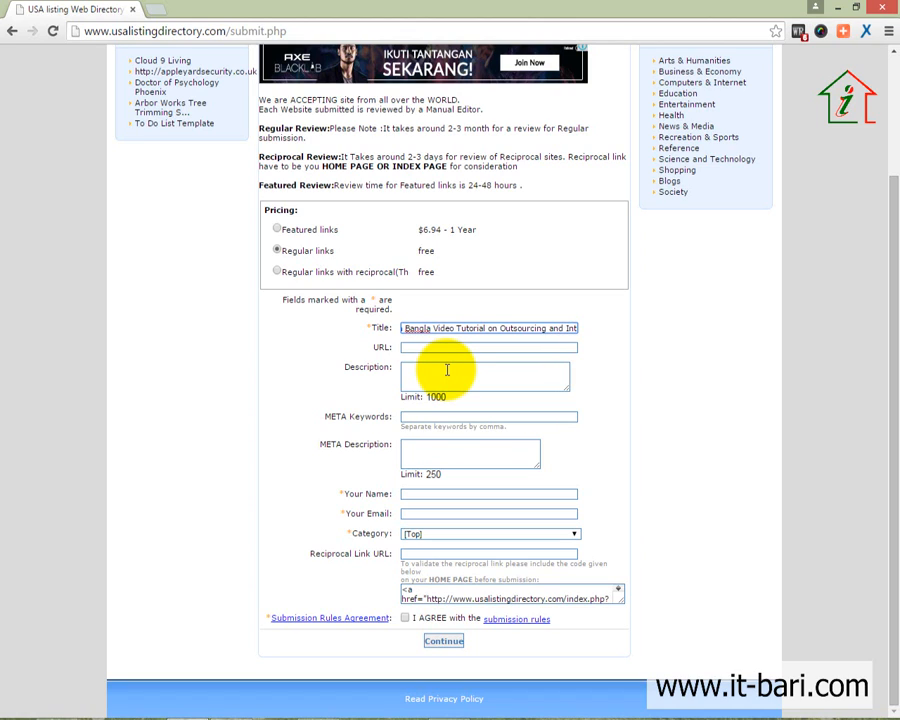
pyautogui.write('ernet')
pyautogui.press('Home')
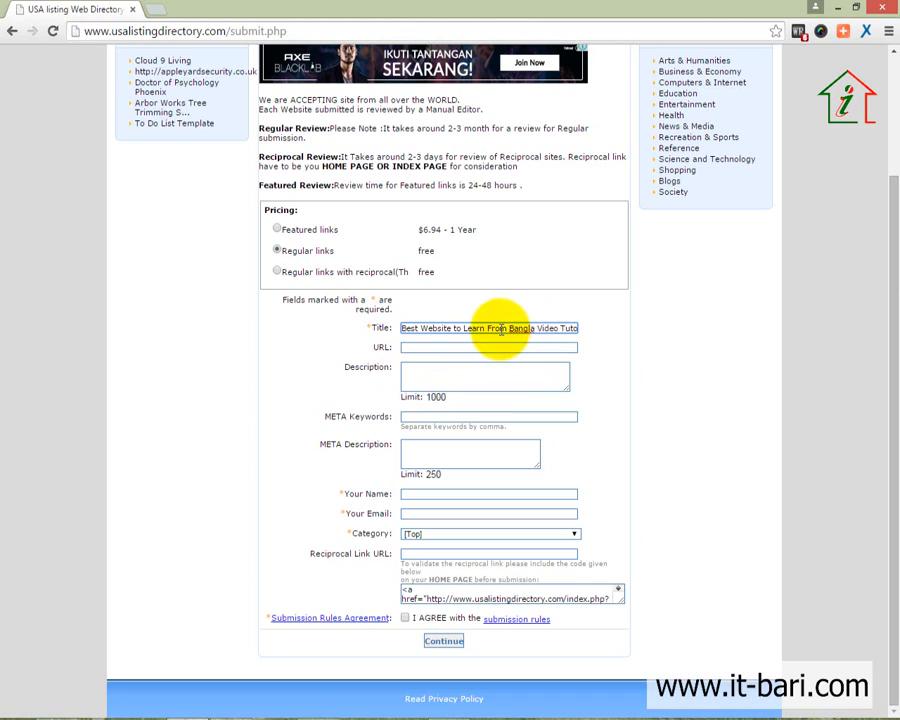
pyautogui.moveTo(508, 328); pyautogui.dragTo(548, 331)
pyautogui.click(530, 347)
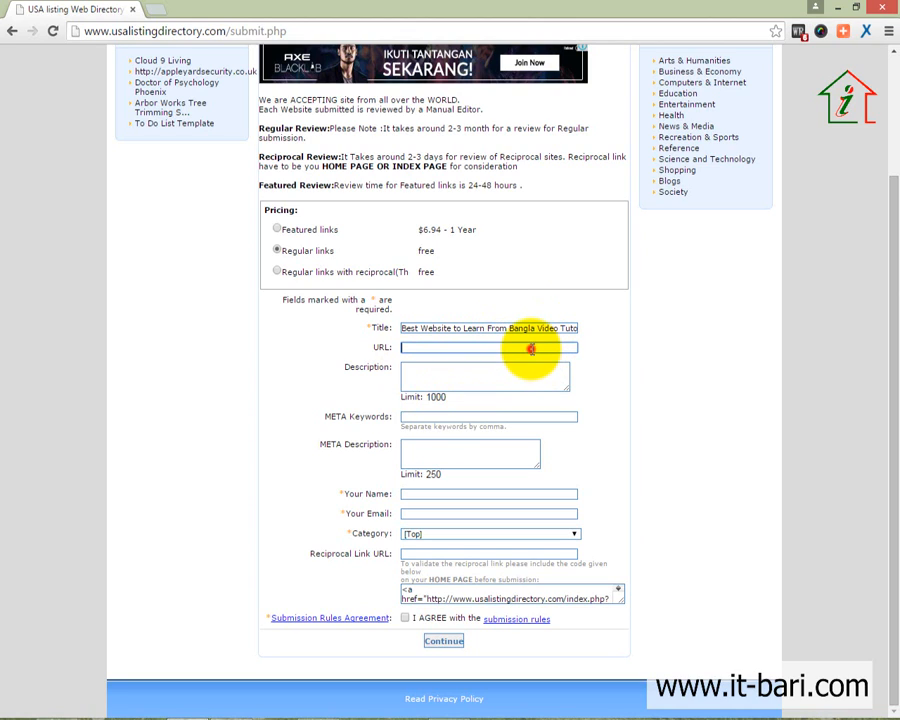
pyautogui.write('http://o')
pyautogui.write('t-bari.com')
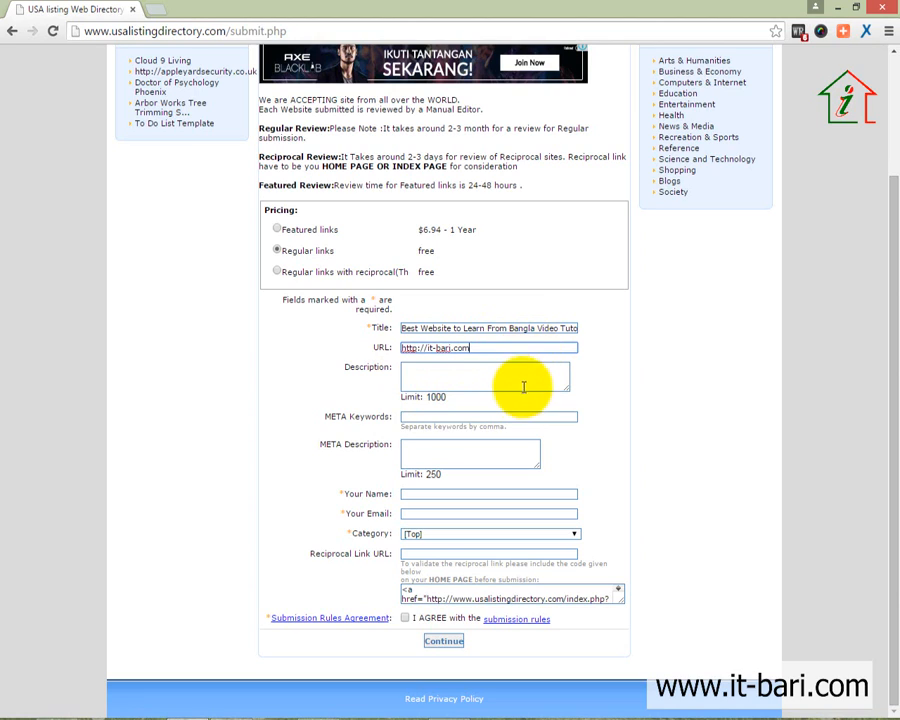
# - Enlarge the Description box and begin the text with "We are providing best quality bangla video tutorial"
pyautogui.click(524, 377)
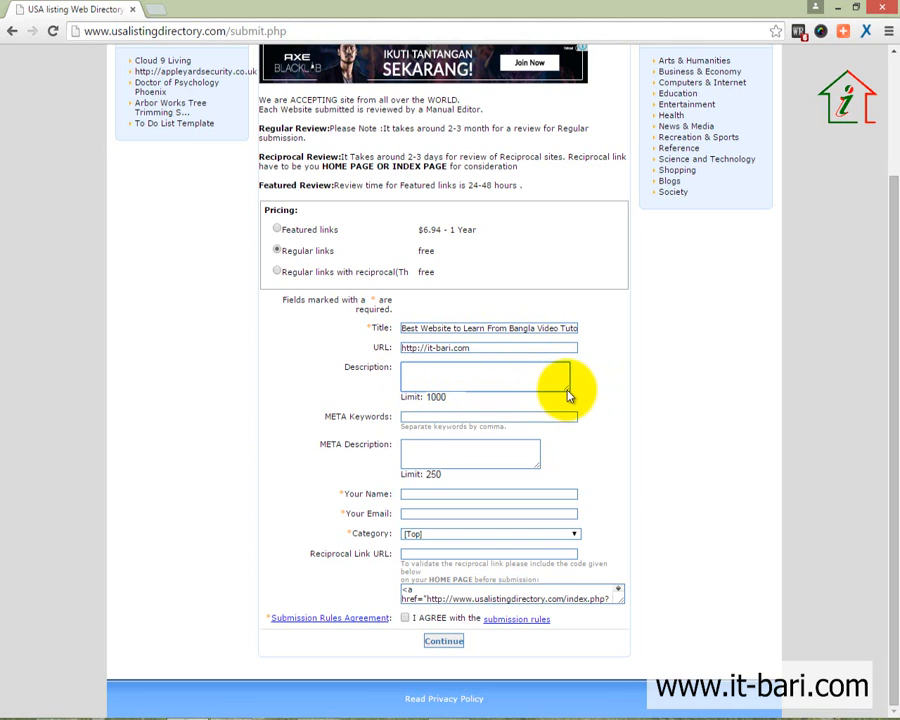
pyautogui.moveTo(567, 395); pyautogui.dragTo(594, 477)
pyautogui.click(536, 436)
pyautogui.write('We')
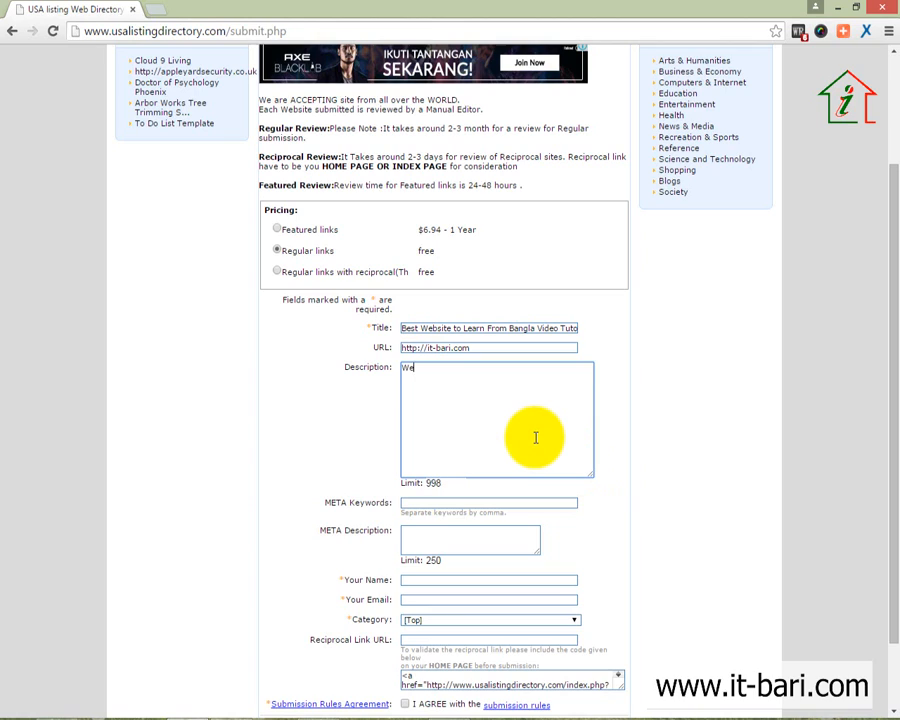
pyautogui.write(' are providing best qualit')
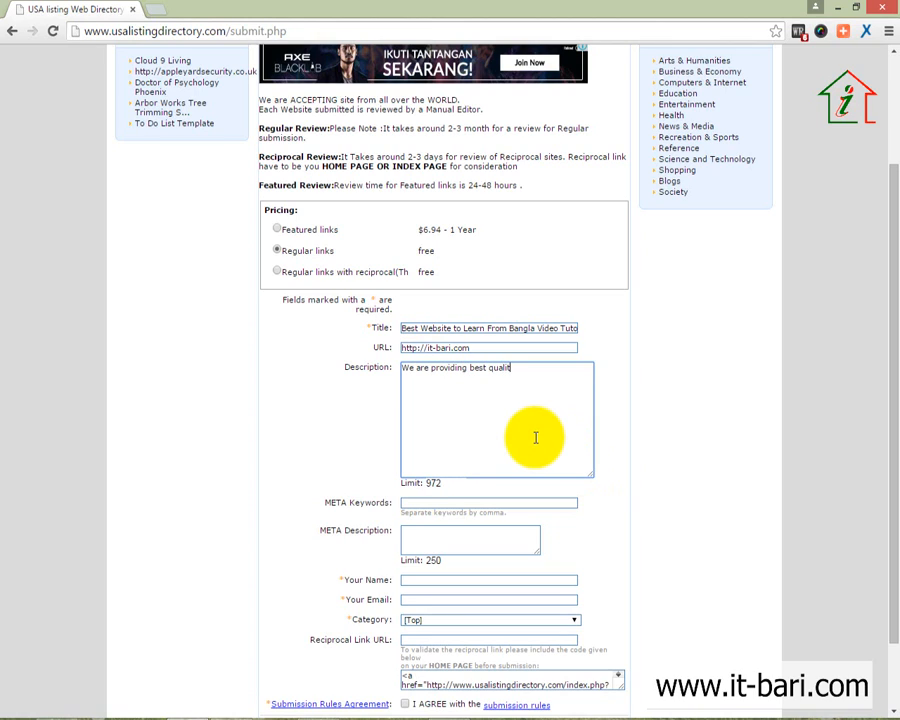
pyautogui.write('y bangla t')
pyautogui.write('ideo tutorial')
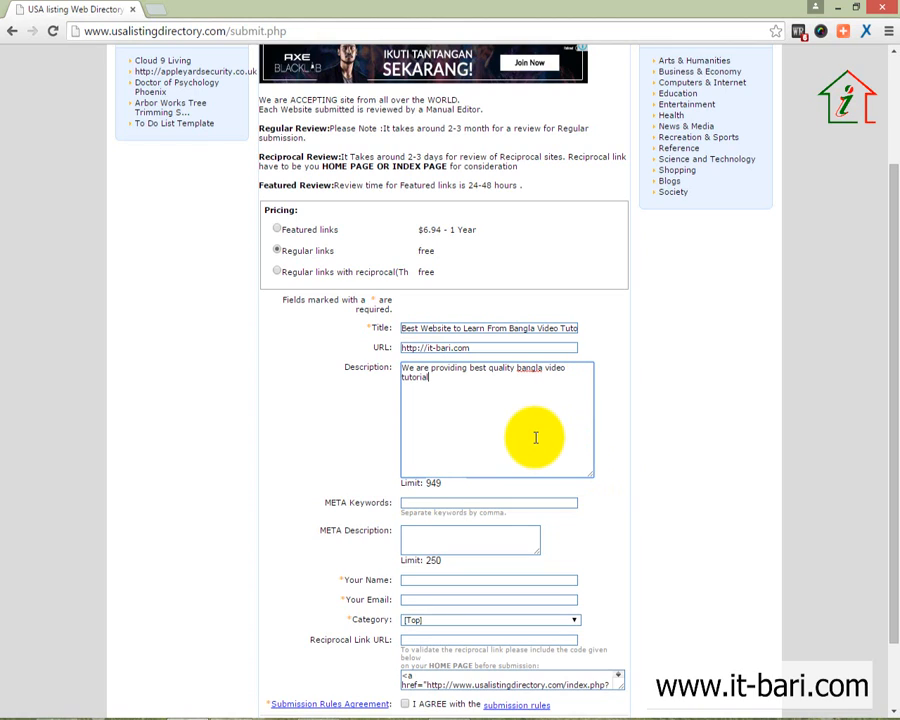
# - Complete the description with "on various topics like SEO, Web Design, Web Development, Graphics, App Development ETC."
pyautogui.write(' on various topics like SEO, Web Des')
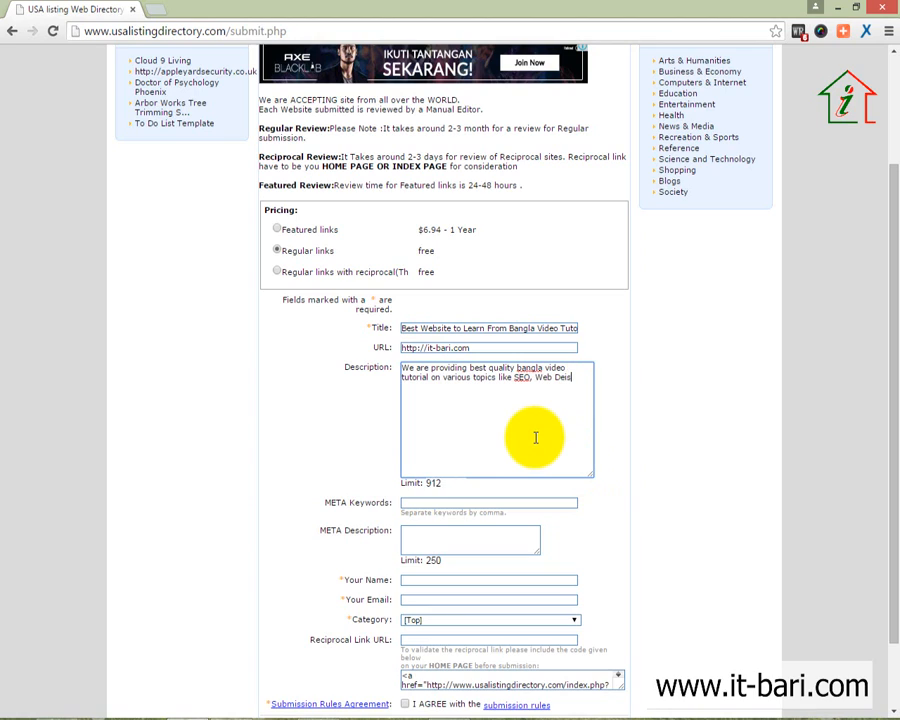
pyautogui.write('ign, Web Development,')
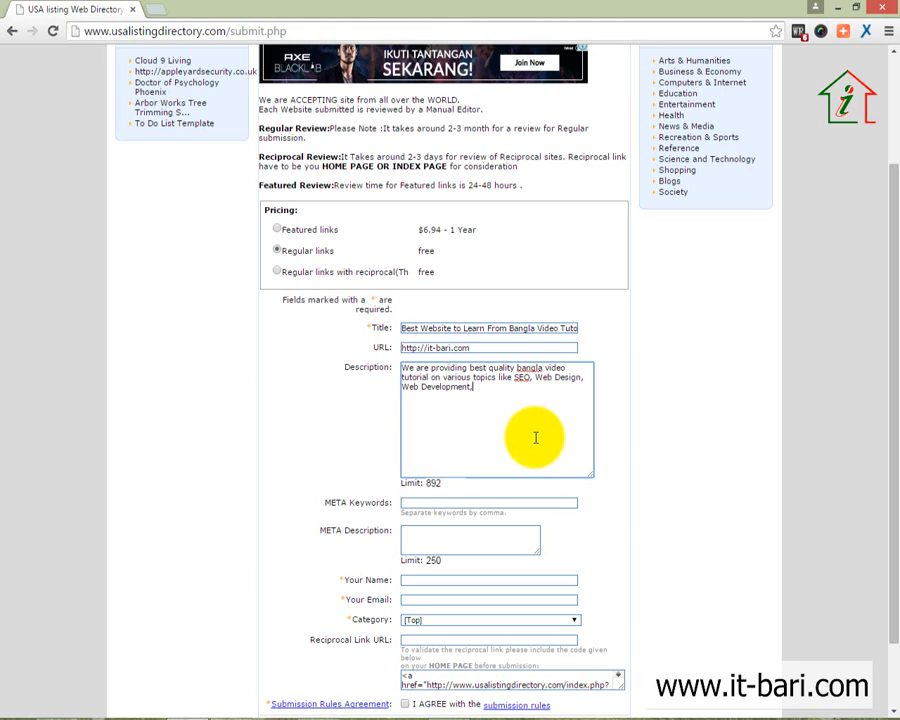
pyautogui.write(' Graphics, App Development')
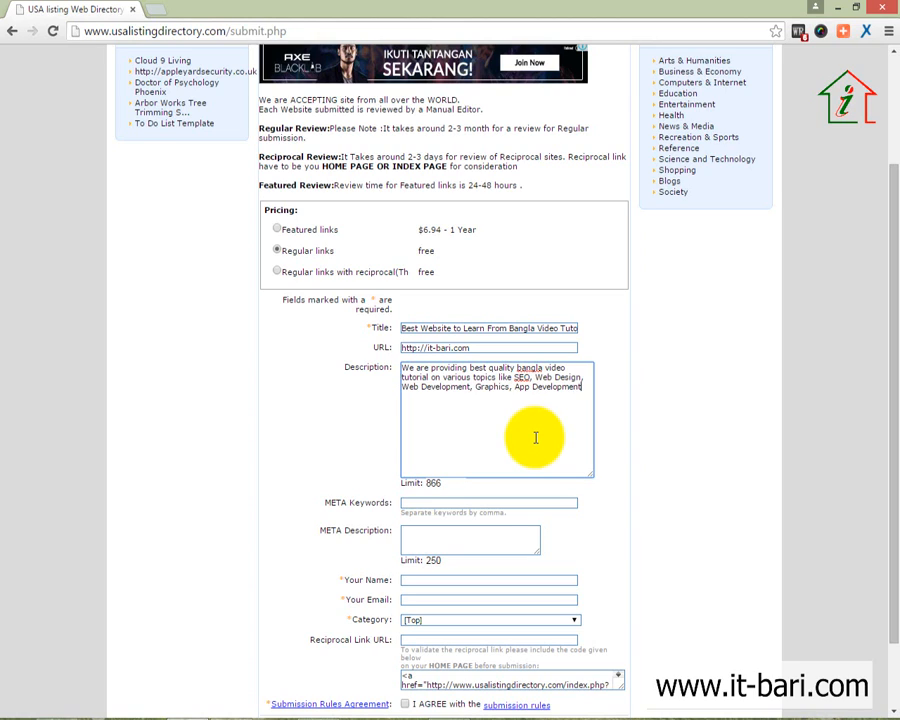
pyautogui.write(' ETC. We have bee')
pyautogui.press('BackSpace')
pyautogui.press('BackSpace')
pyautogui.press('BackSpace')
pyautogui.press('BackSpace')
pyautogui.press('BackSpace')
pyautogui.press('BackSpace')
pyautogui.press('BackSpace')
pyautogui.press('BackSpace')
pyautogui.press('BackSpace')
pyautogui.press('BackSpace')
pyautogui.press('BackSpace')
pyautogui.press('BackSpace')
# - Set the META keywords to "Bangla Tutorial, Video Tutorial, Free Tutorial, Premium Bangla Tutorial, Best quality tutorial in Bangla"
pyautogui.scroll(-1, 538, 440)
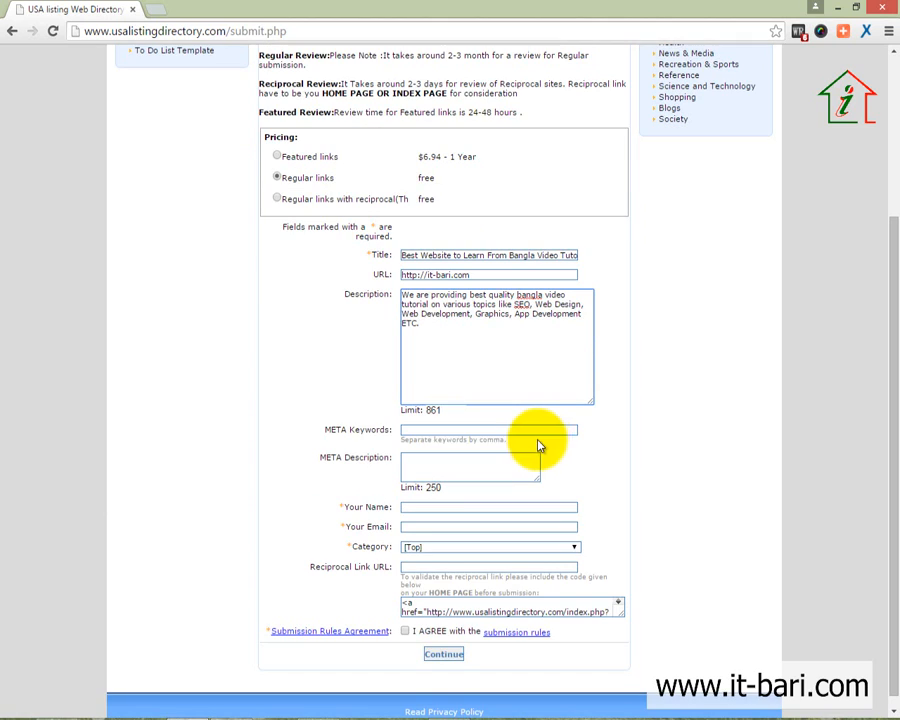
pyautogui.click(414, 429)
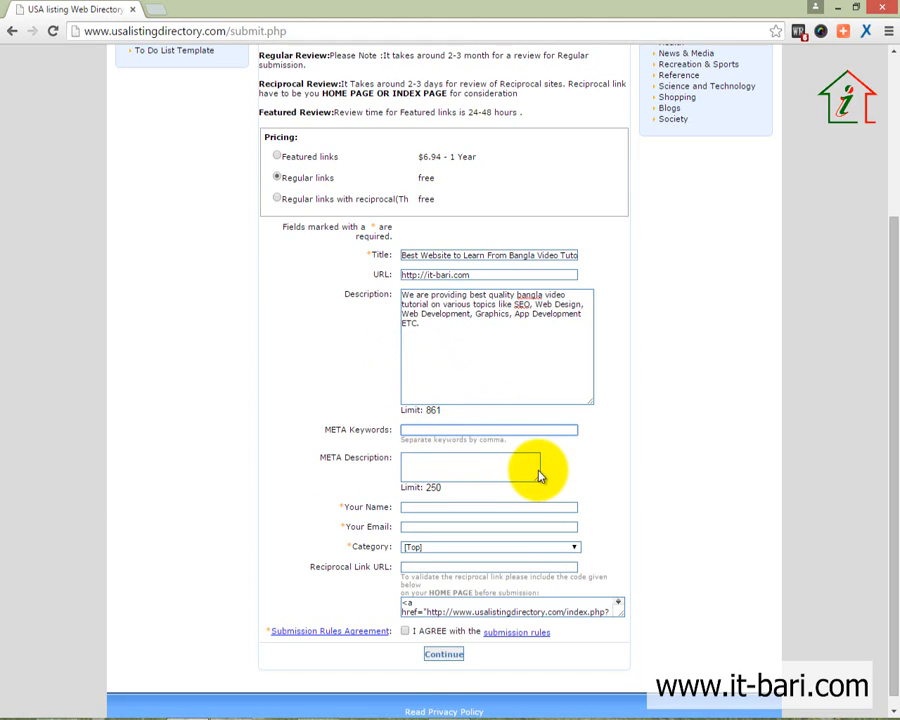
pyautogui.write('Bangla')
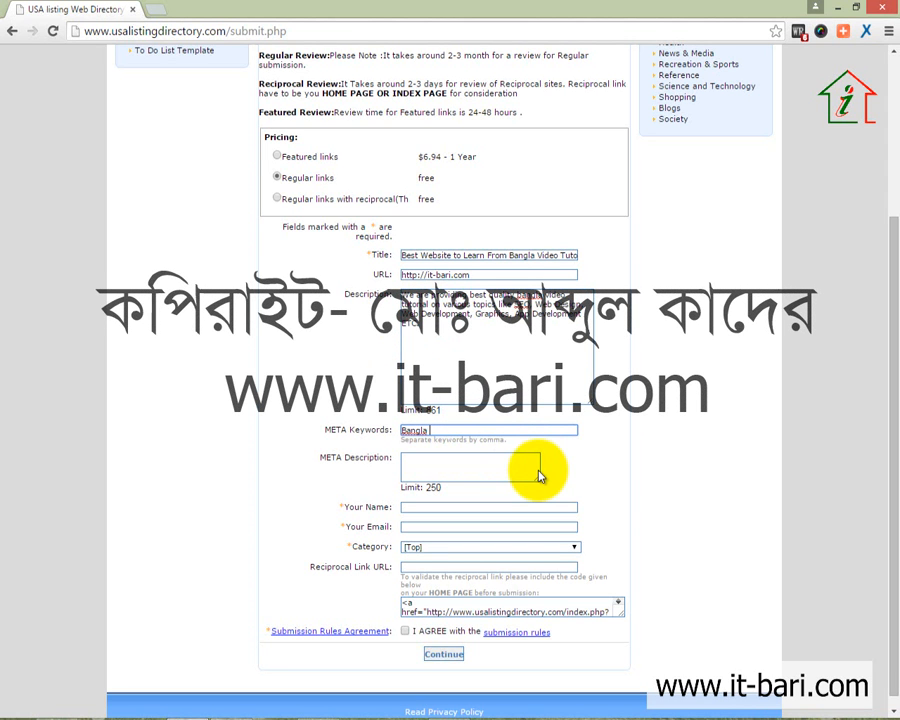
pyautogui.write(' Tutorial, Video')
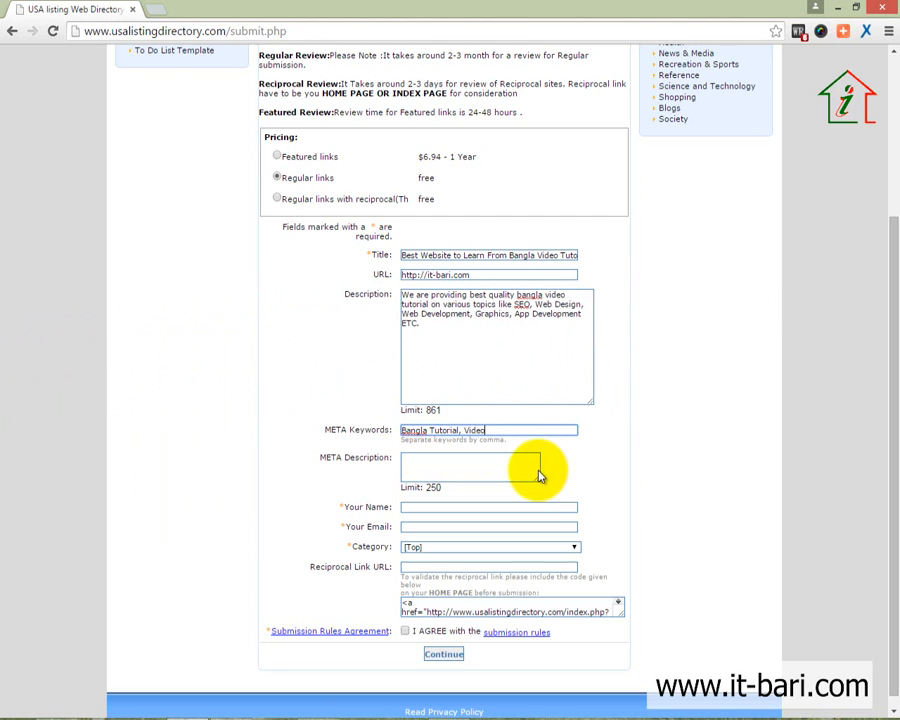
pyautogui.write(' Tutorial, Free Tutorial, P')
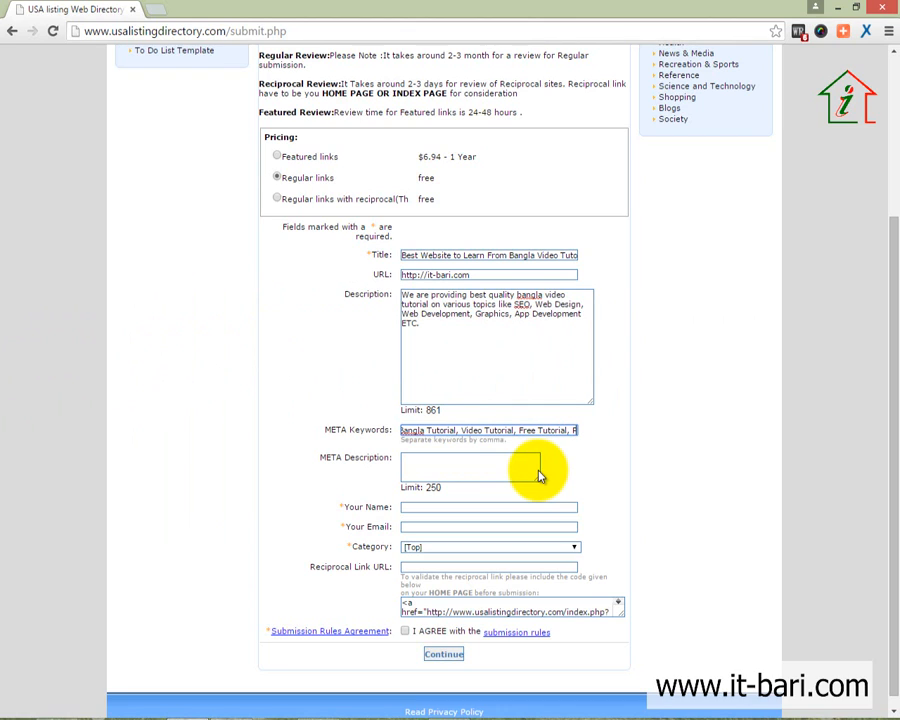
pyautogui.write('remium Ba')
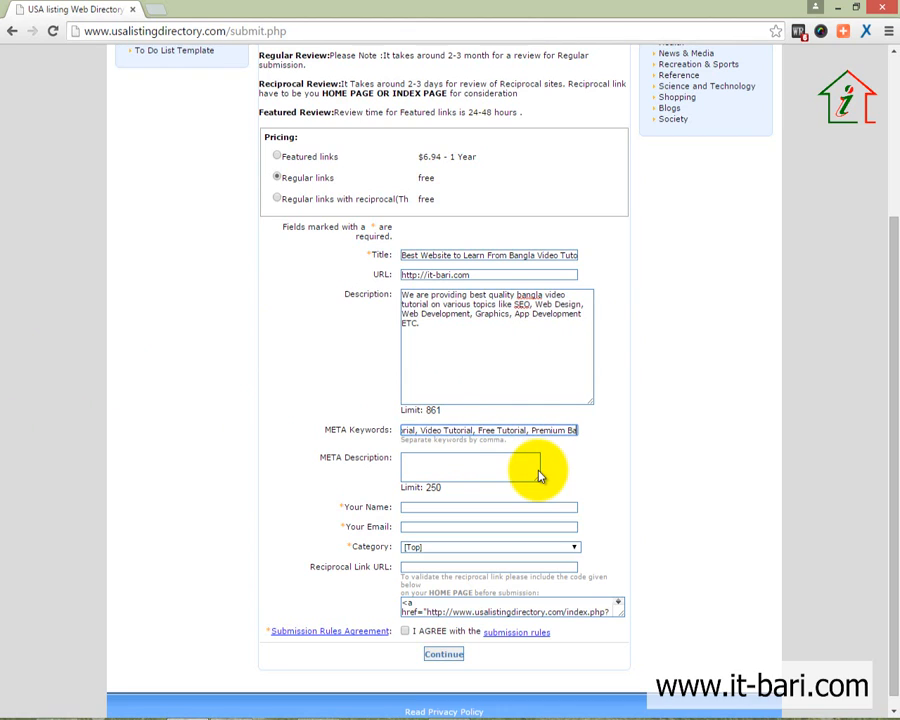
pyautogui.write('ngla Tutoria')
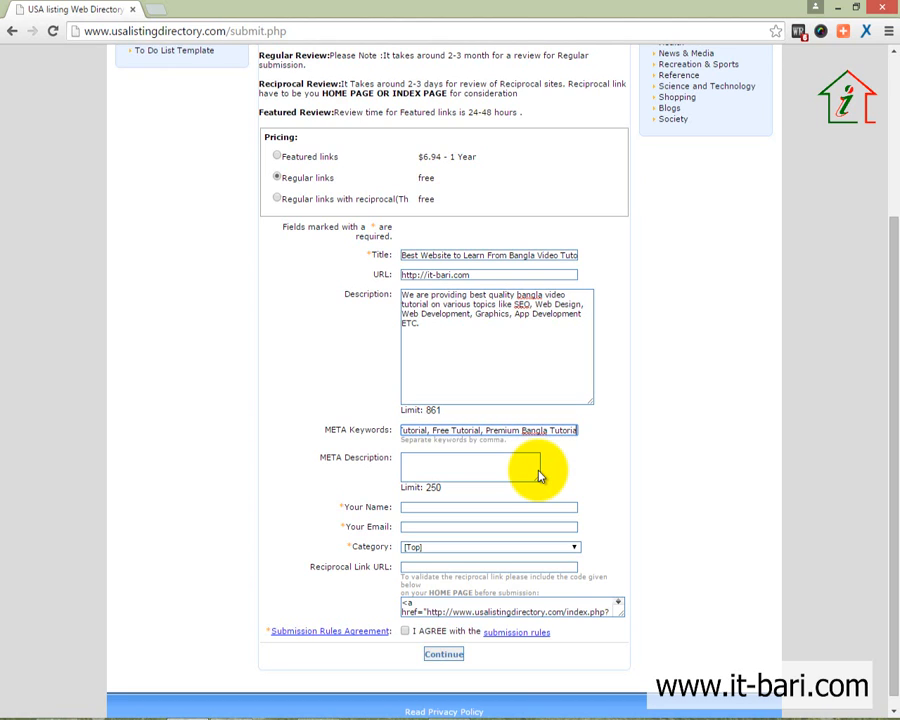
pyautogui.write('l, Best q')
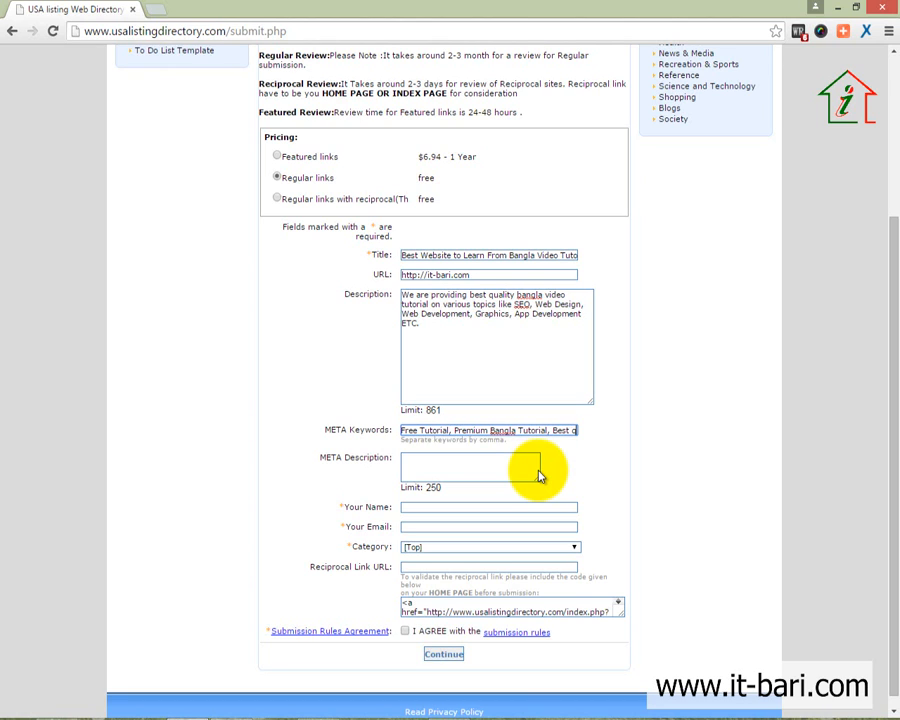
pyautogui.write('uality tutorial ')
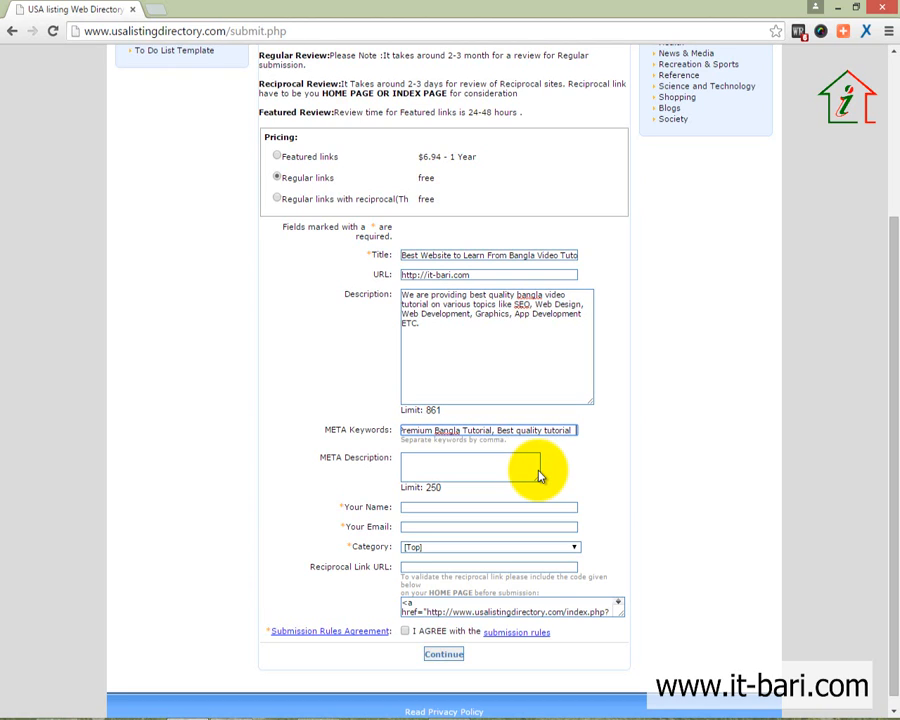
pyautogui.write('in Bangla')
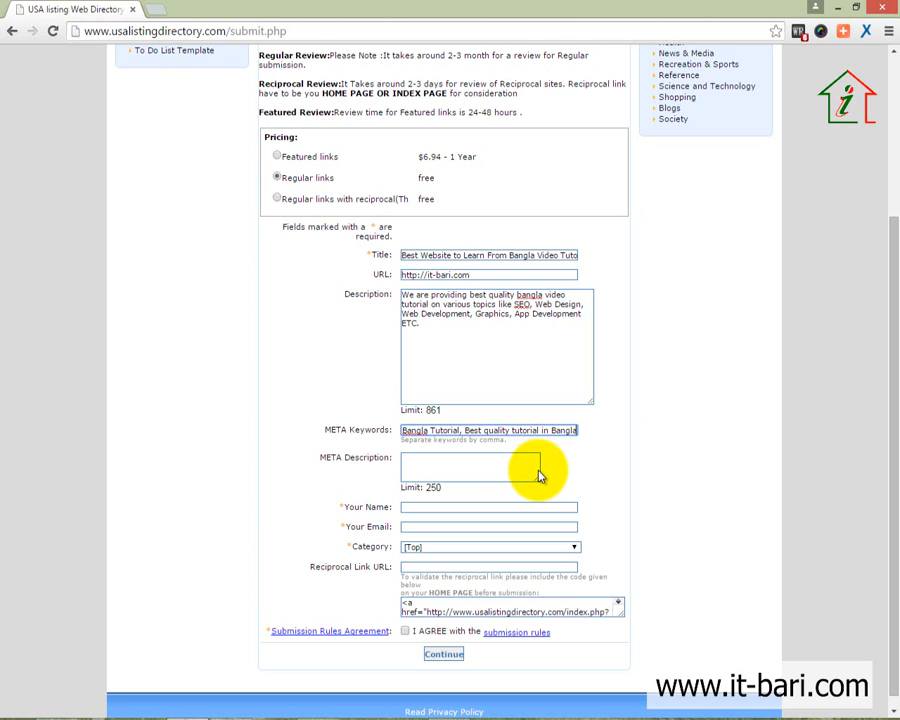
# - Enlarge the META Description box and enter "Bangla video tutorial in Bangladesh"
pyautogui.click(481, 478)
pyautogui.scroll(-1, 309, 495)
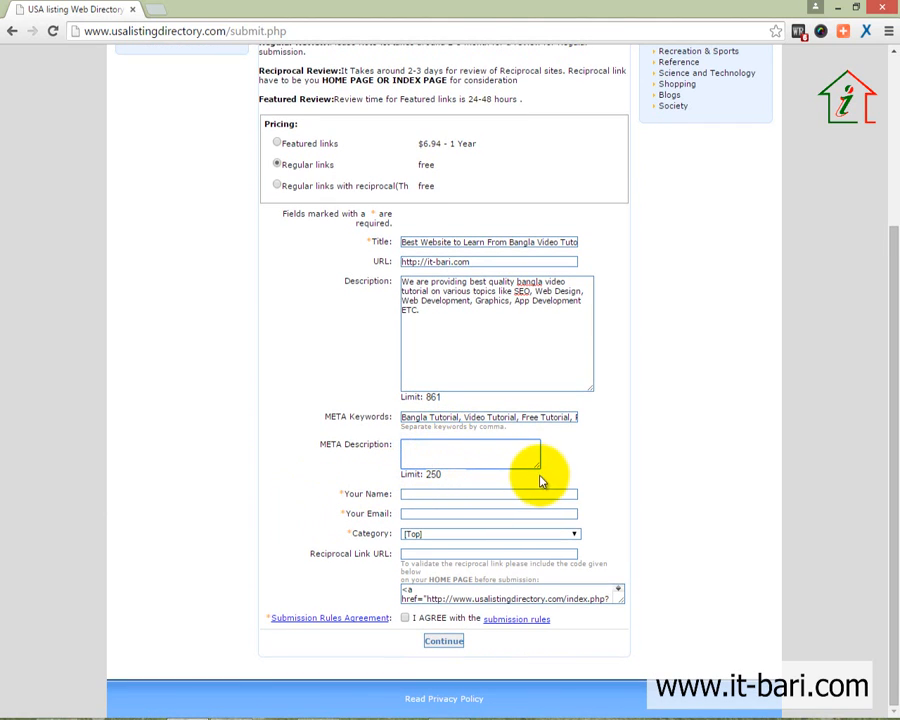
pyautogui.moveTo(537, 465); pyautogui.dragTo(565, 488)
pyautogui.moveTo(616, 519); pyautogui.dragTo(617, 520)
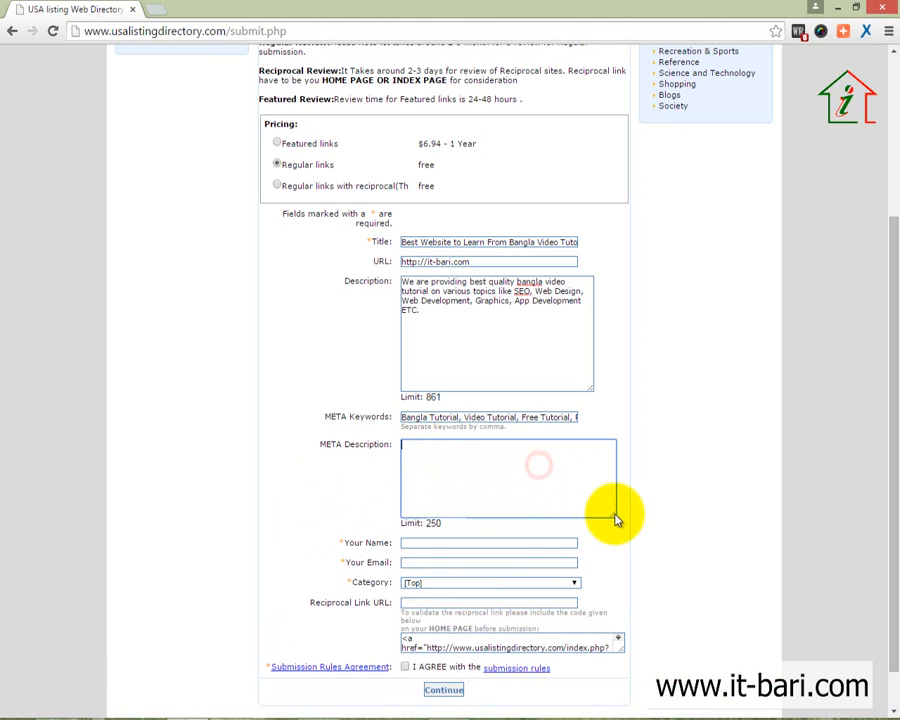
pyautogui.write('Ba')
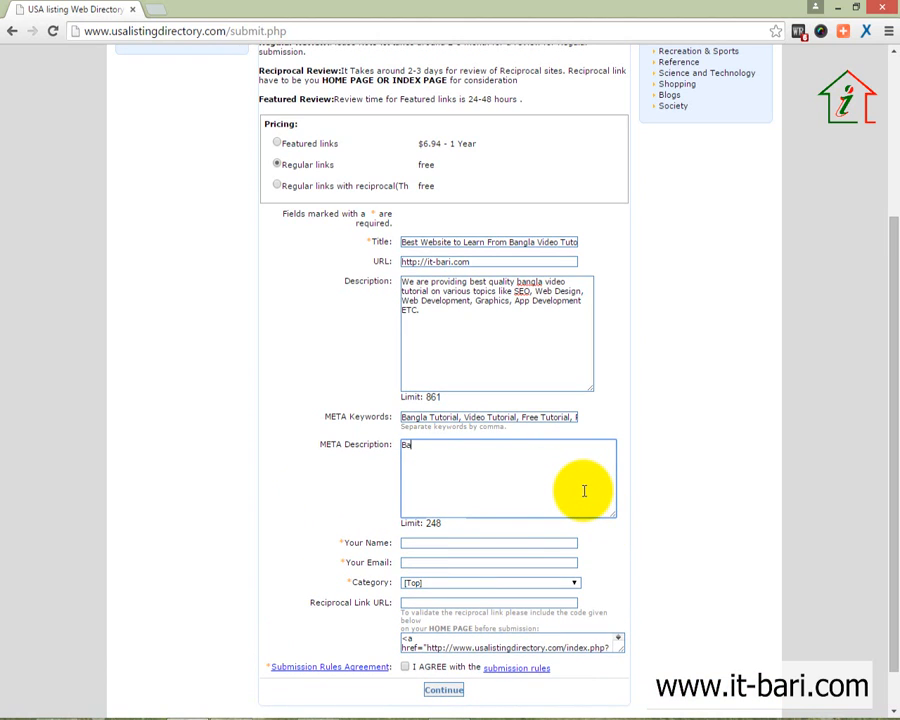
pyautogui.write('ngla video tutorial prov')
pyautogui.press('BackSpace')
pyautogui.press('BackSpace')
pyautogui.press('BackSpace')
pyautogui.press('BackSpace')
pyautogui.write('in Bangladesh,')
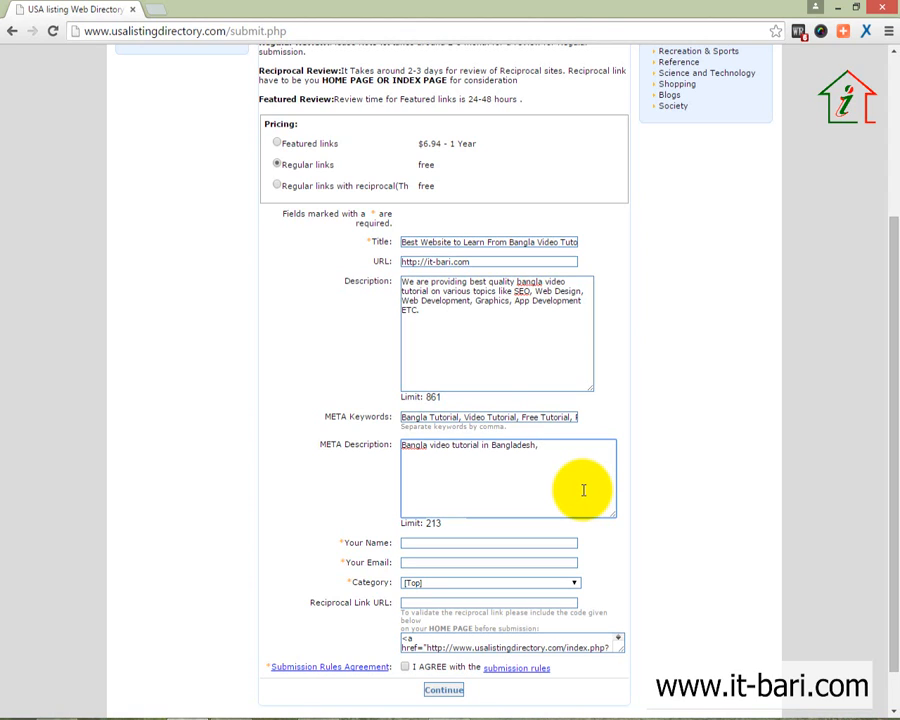
# - Remove the trailing comma from the META description and put "best quality" in front of its text
pyautogui.press('BackSpace')
pyautogui.press('Home')
pyautogui.write('best ')
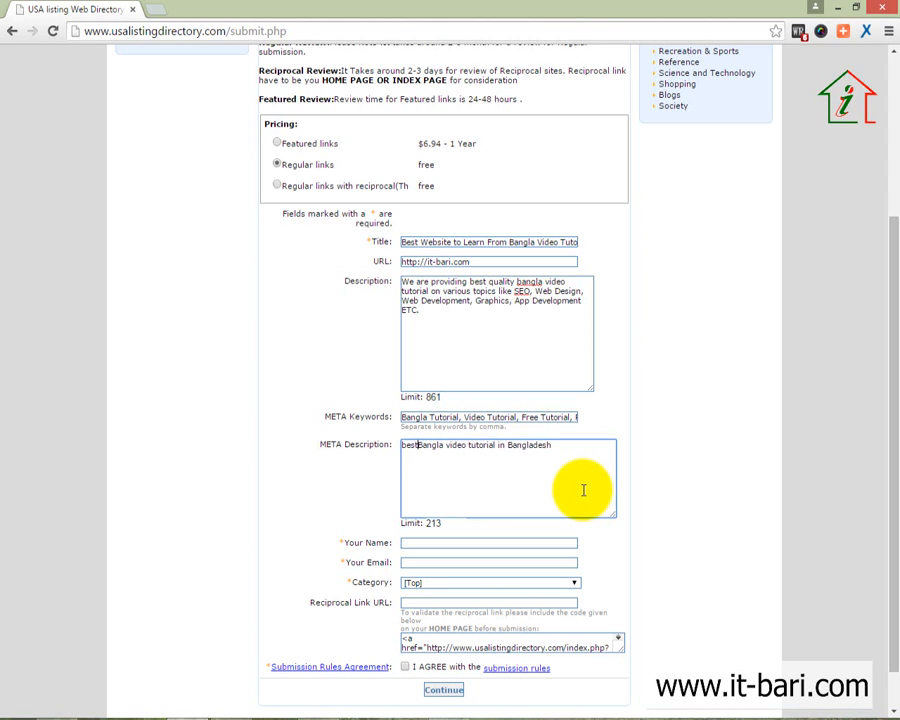
pyautogui.write('quality')
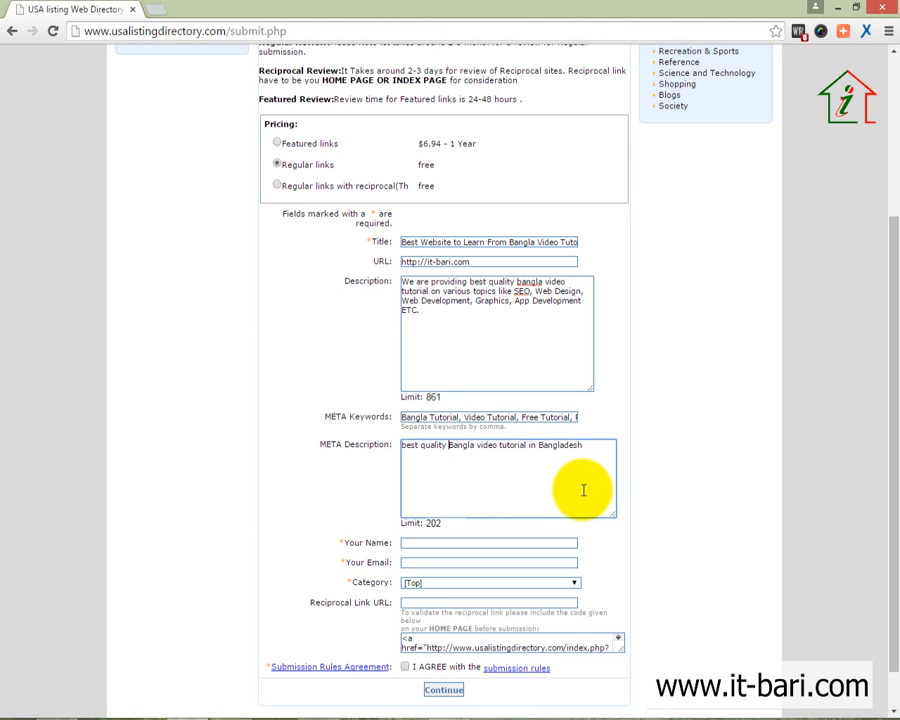
# - Enter "IT Bari" as the submitter name and fill in the contact's e-mail
pyautogui.scroll(-1, 630, 494)
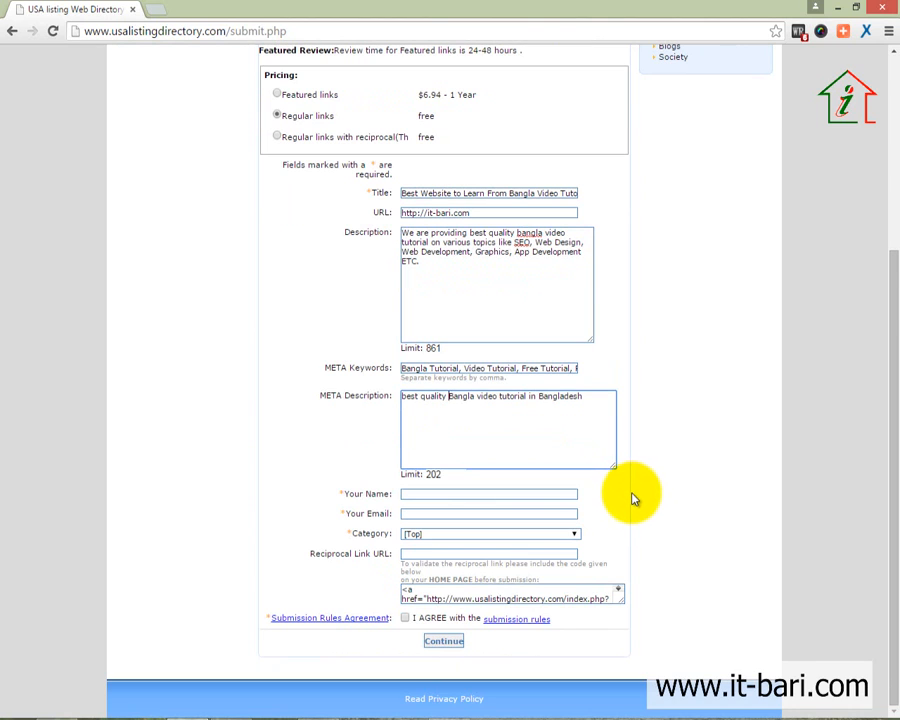
pyautogui.click(462, 494)
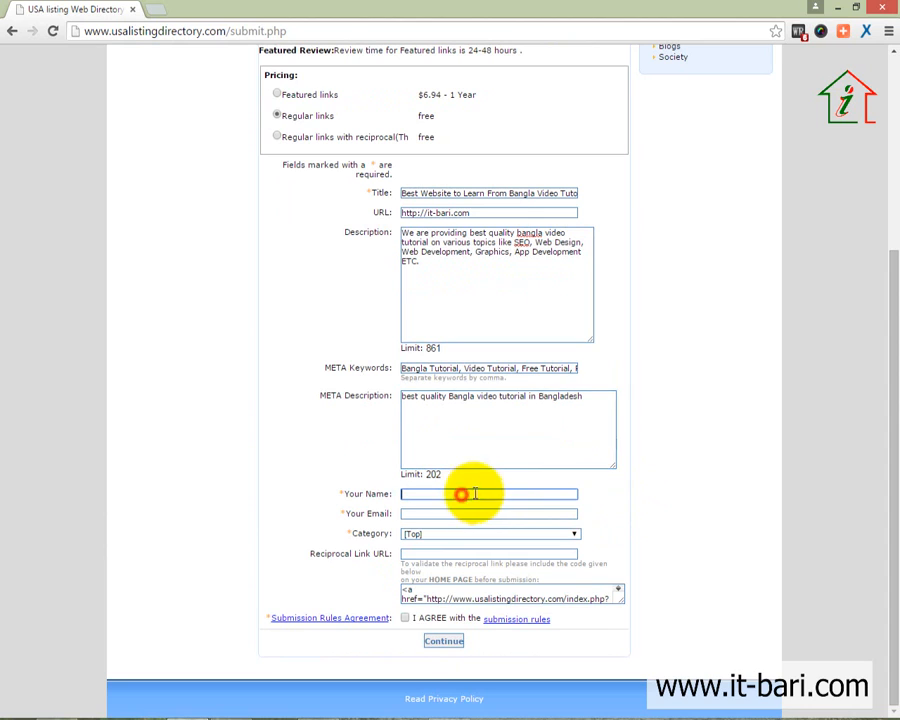
pyautogui.moveTo(609, 400); pyautogui.dragTo(380, 374)
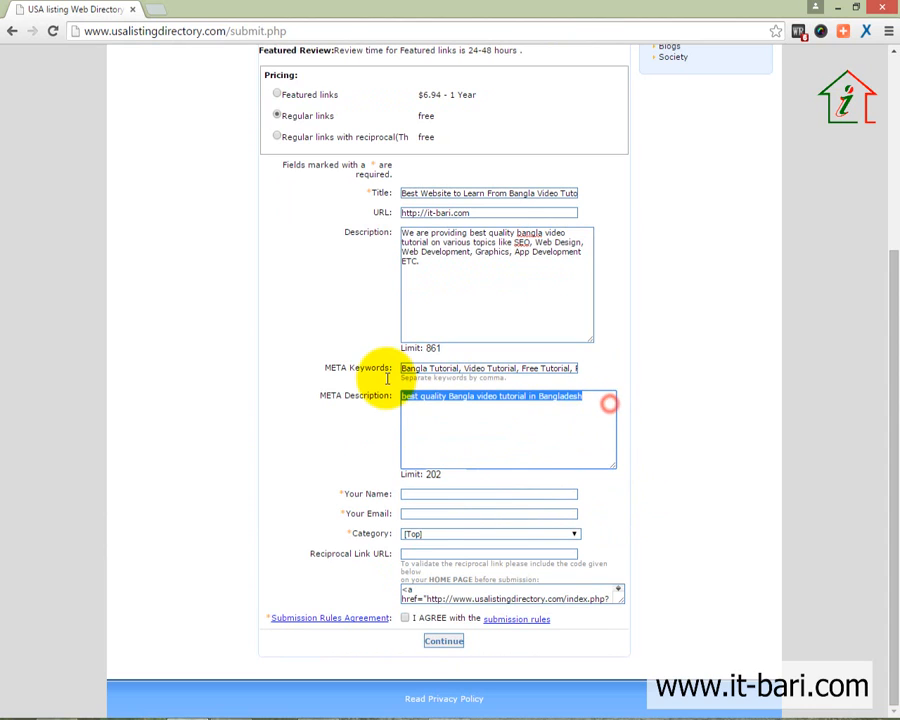
pyautogui.click(422, 494)
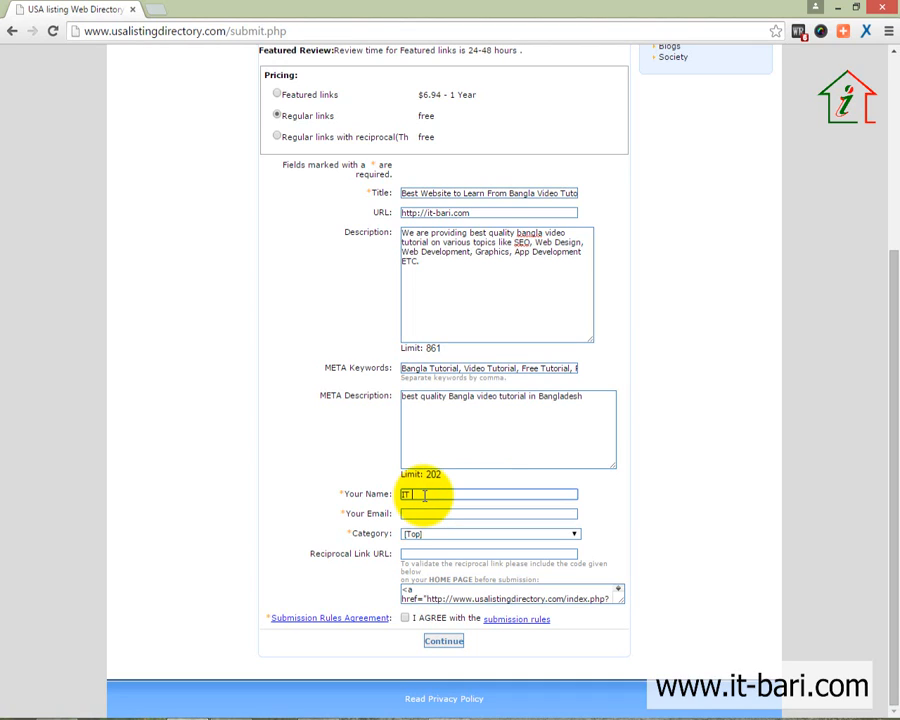
pyautogui.write('IT Bari')
pyautogui.press('Tab')
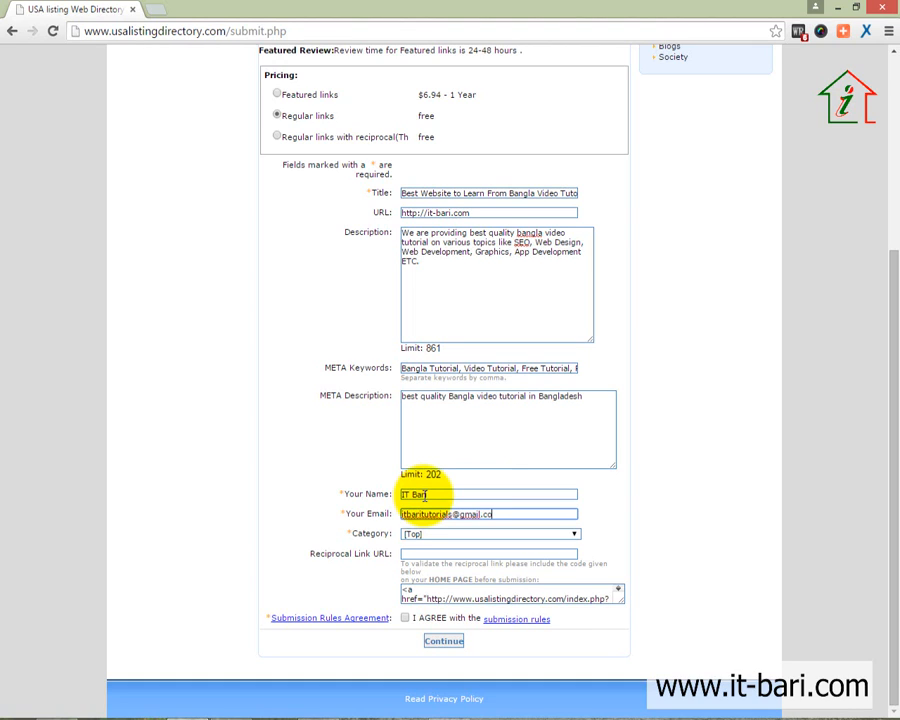
# - Set the link category to Computer under Blogs
pyautogui.click(436, 541)
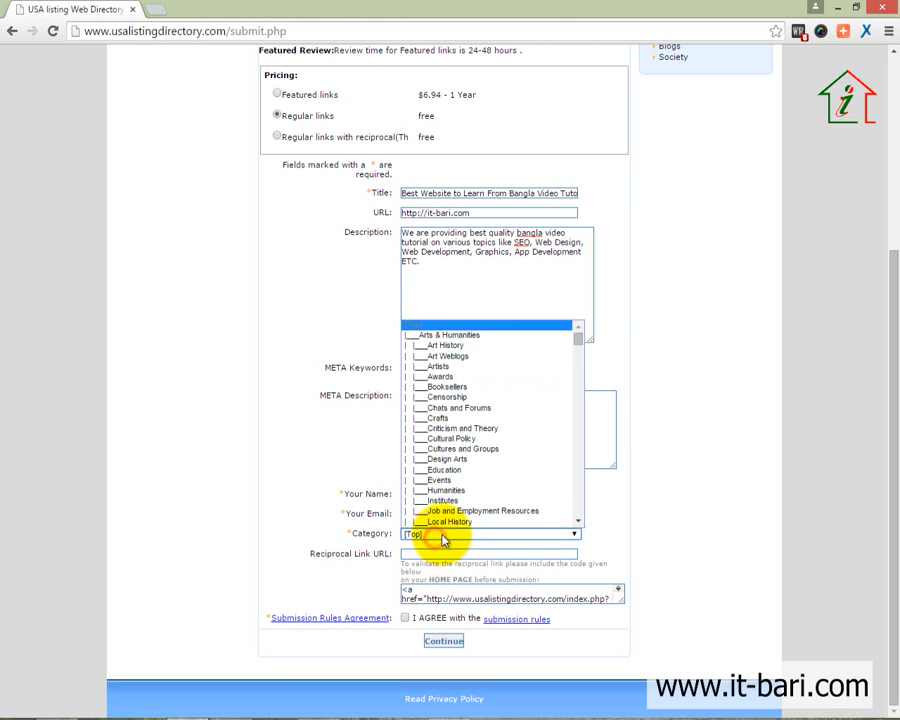
pyautogui.scroll(-4, 492, 420)
pyautogui.scroll(3, 478, 430)
pyautogui.scroll(3, 478, 430)
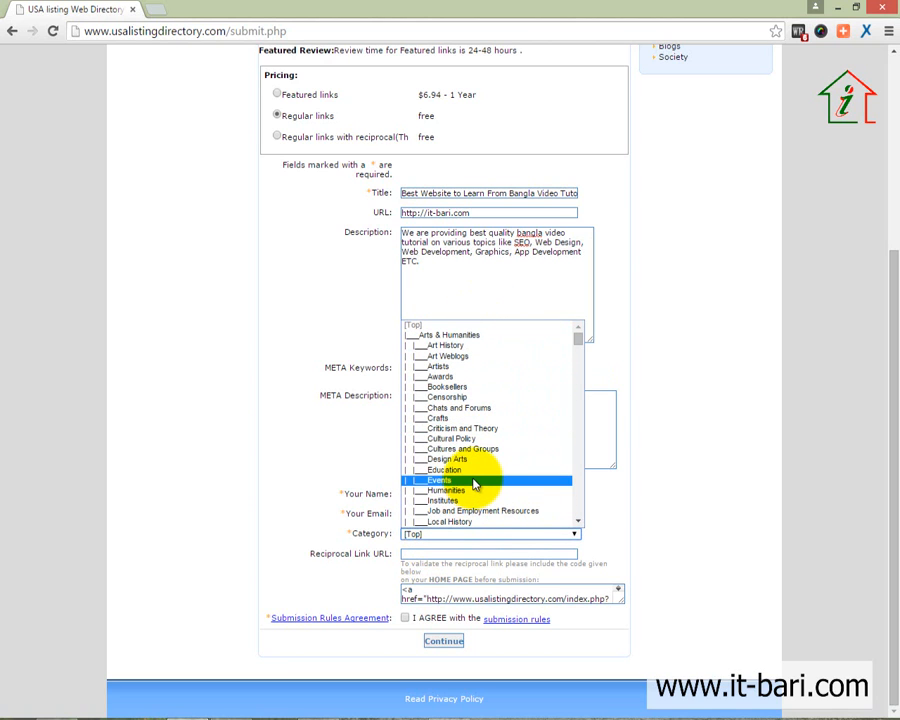
pyautogui.scroll(-5, 476, 482)
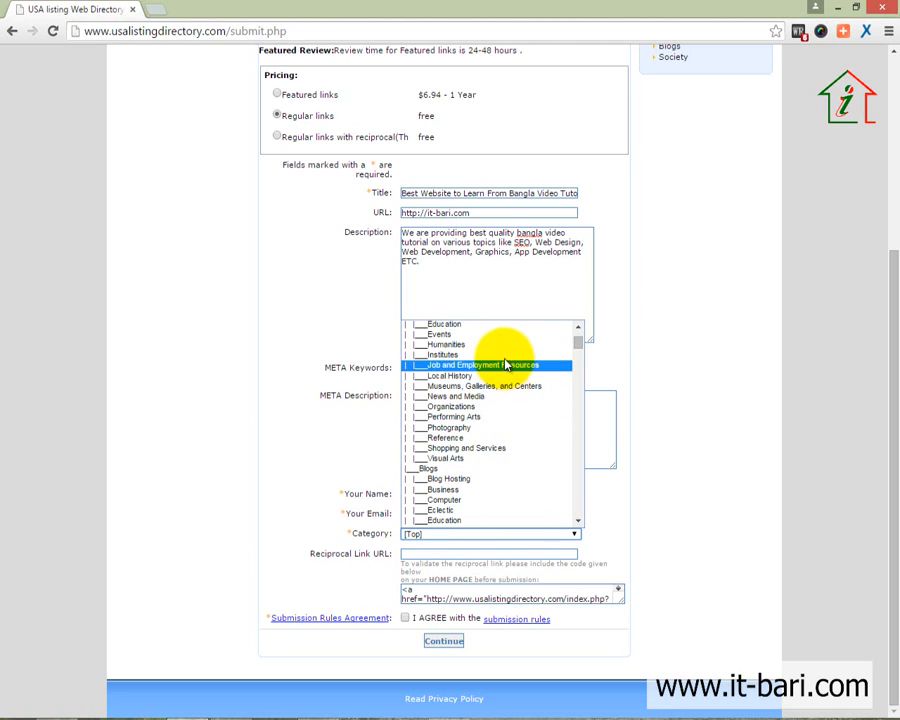
pyautogui.scroll(-3, 484, 442)
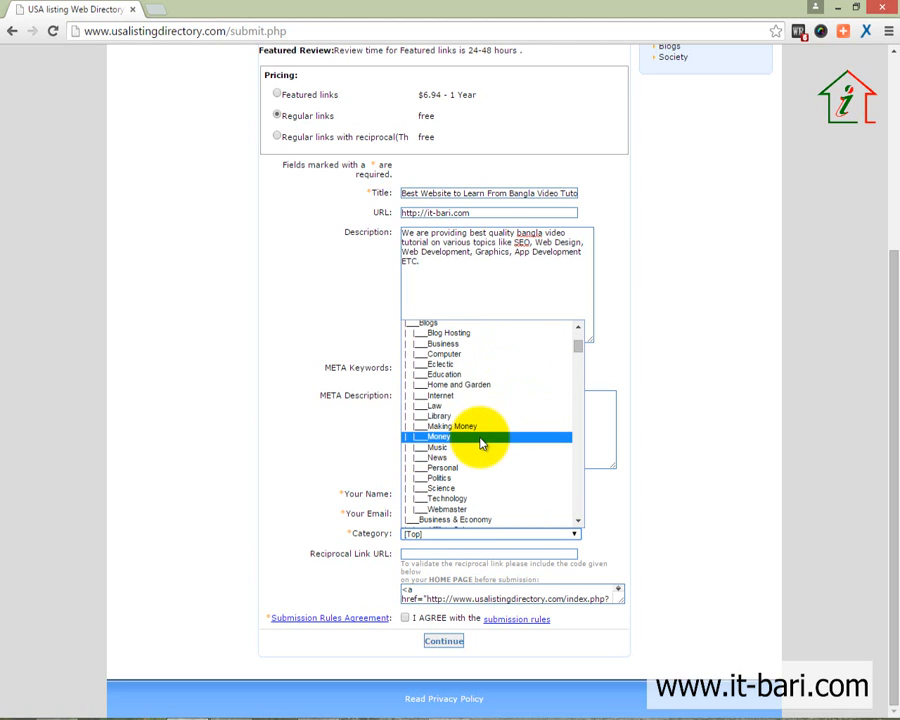
pyautogui.scroll(-5, 480, 452)
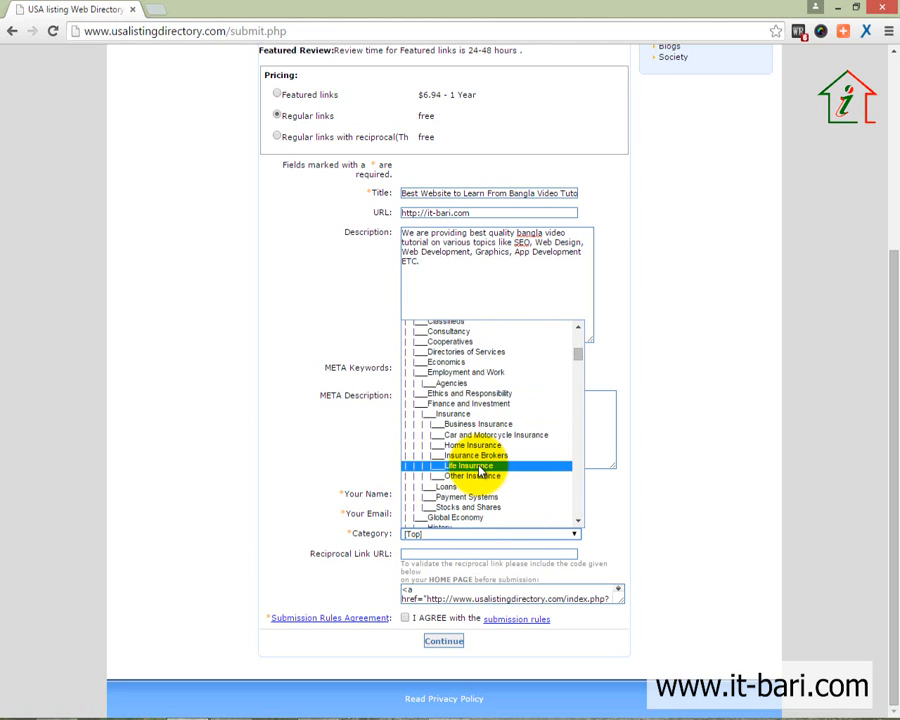
pyautogui.scroll(5, 488, 390)
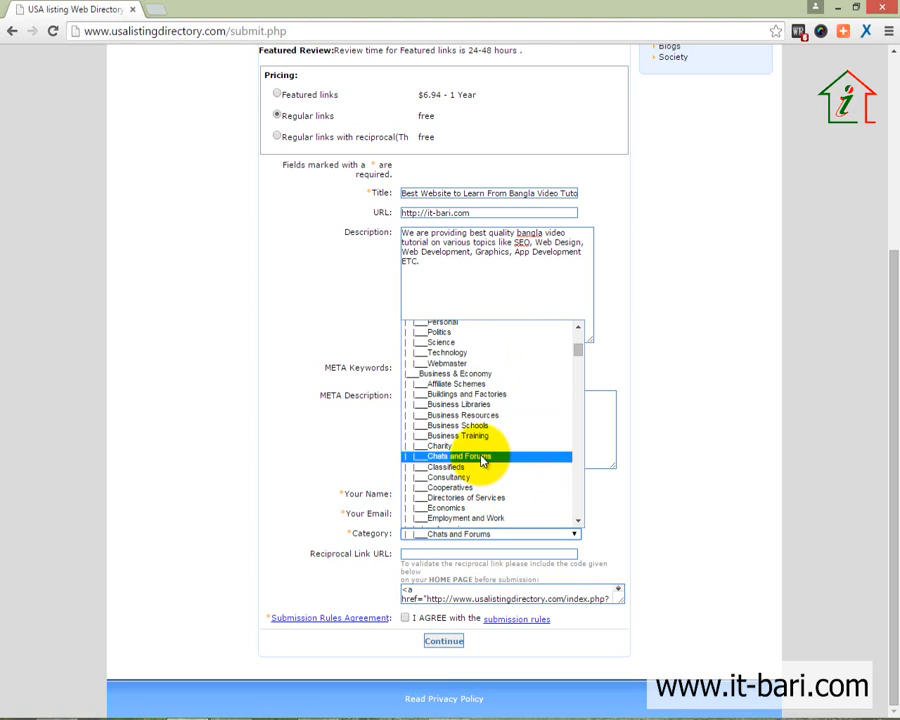
pyautogui.scroll(10, 483, 460)
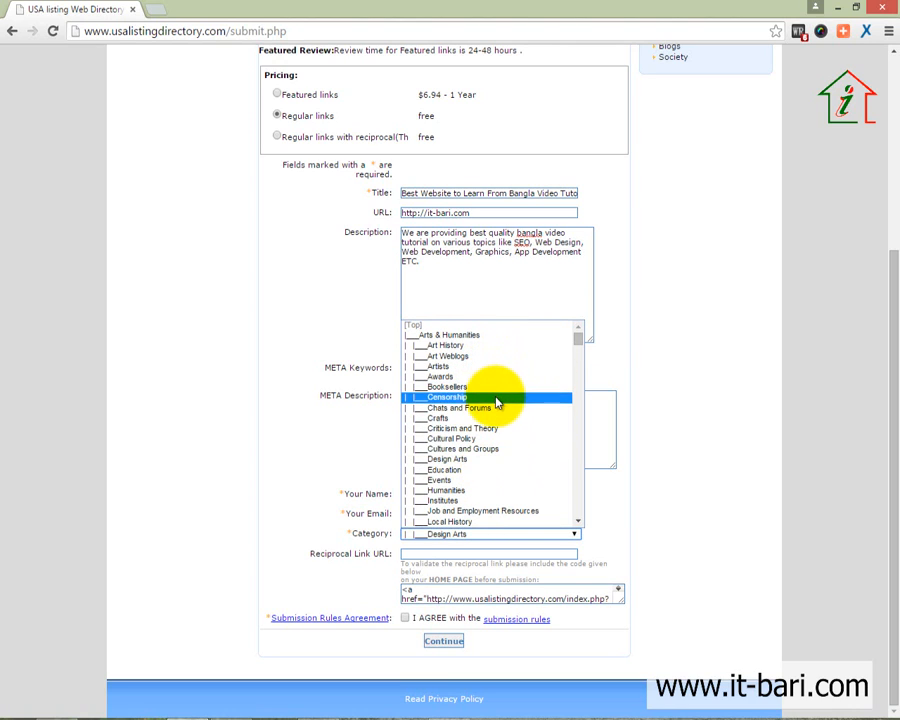
pyautogui.scroll(-5, 513, 473)
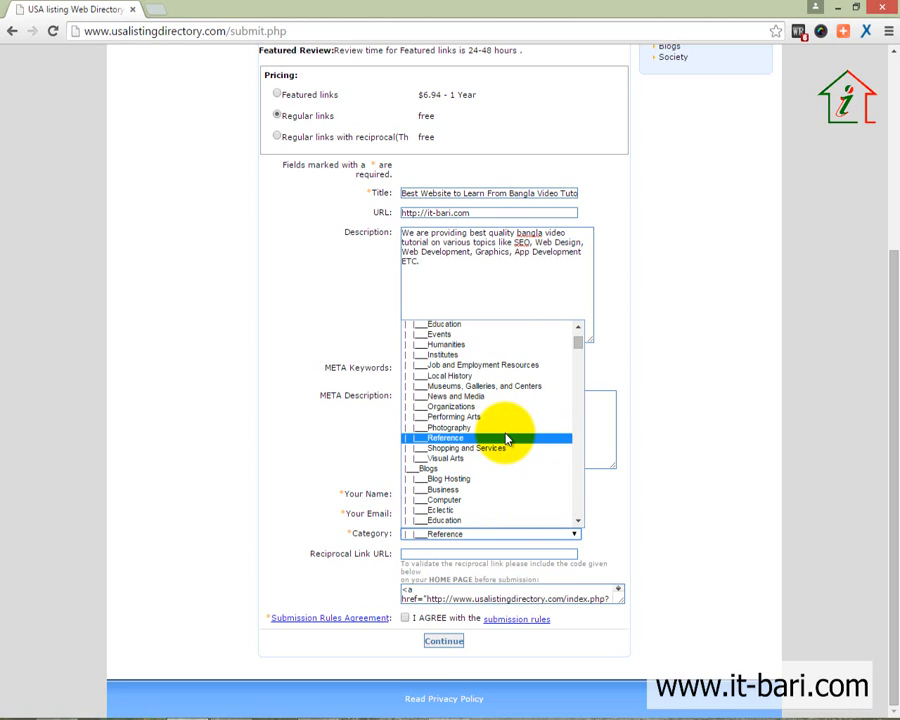
pyautogui.scroll(-5, 512, 414)
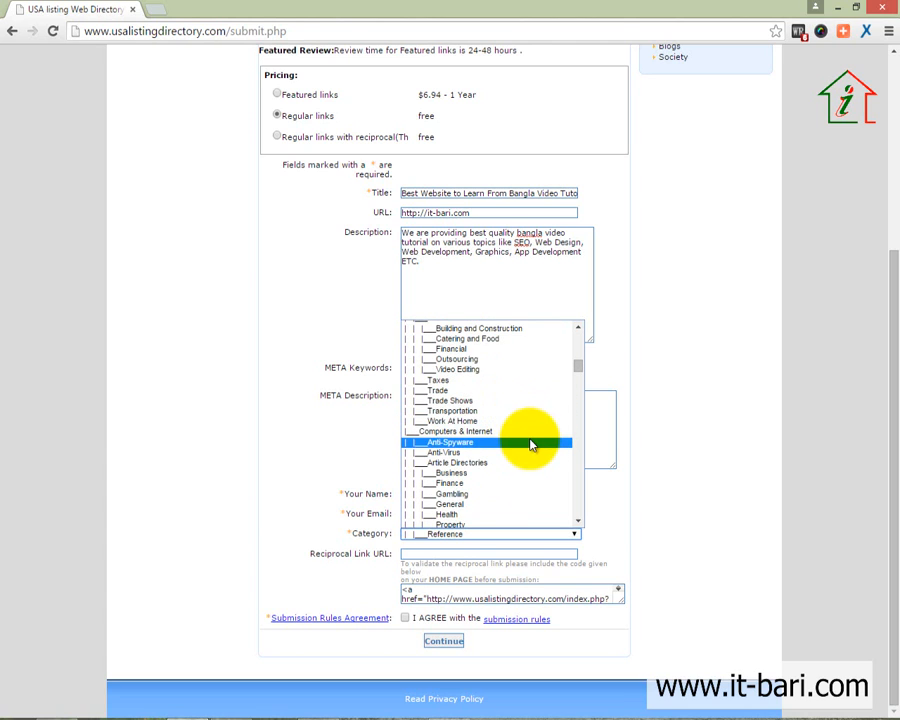
pyautogui.scroll(3, 530, 444)
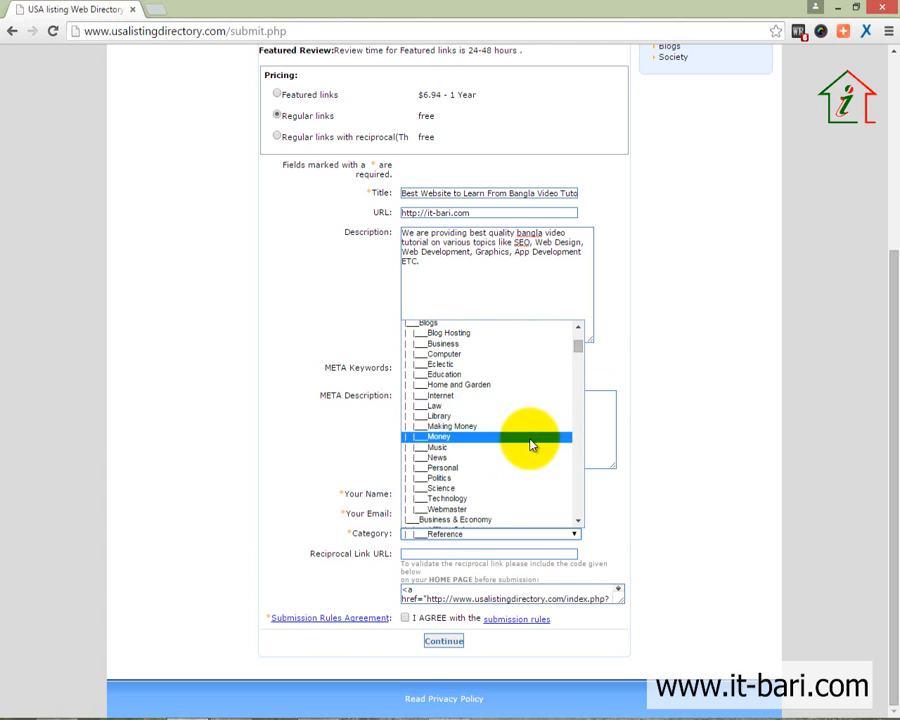
pyautogui.click(468, 356)
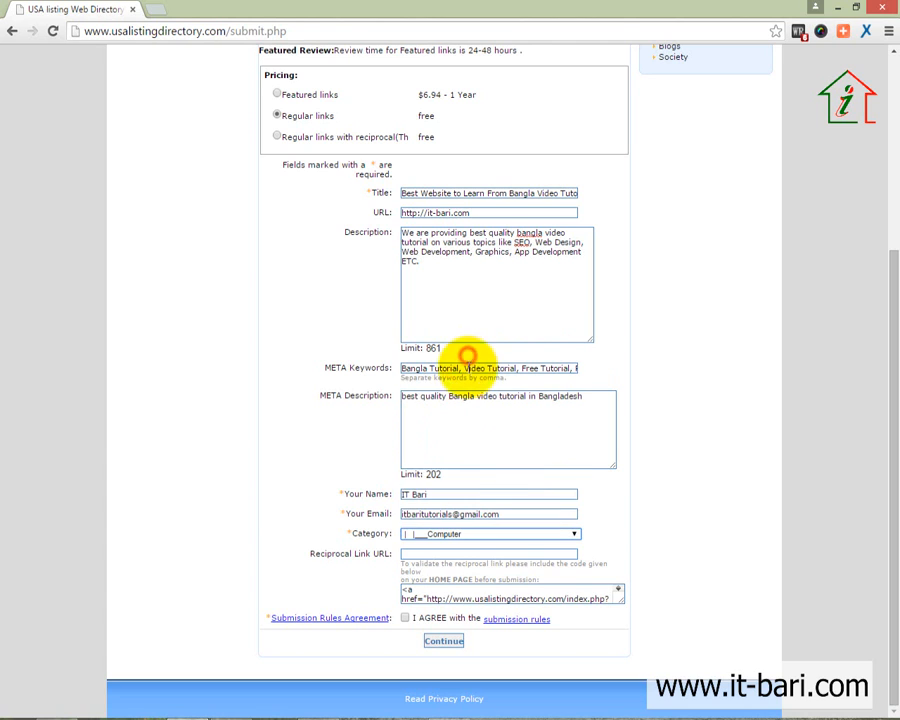
# - Enlarge the reciprocal link code box so that its full HTML code can be read
pyautogui.click(424, 552)
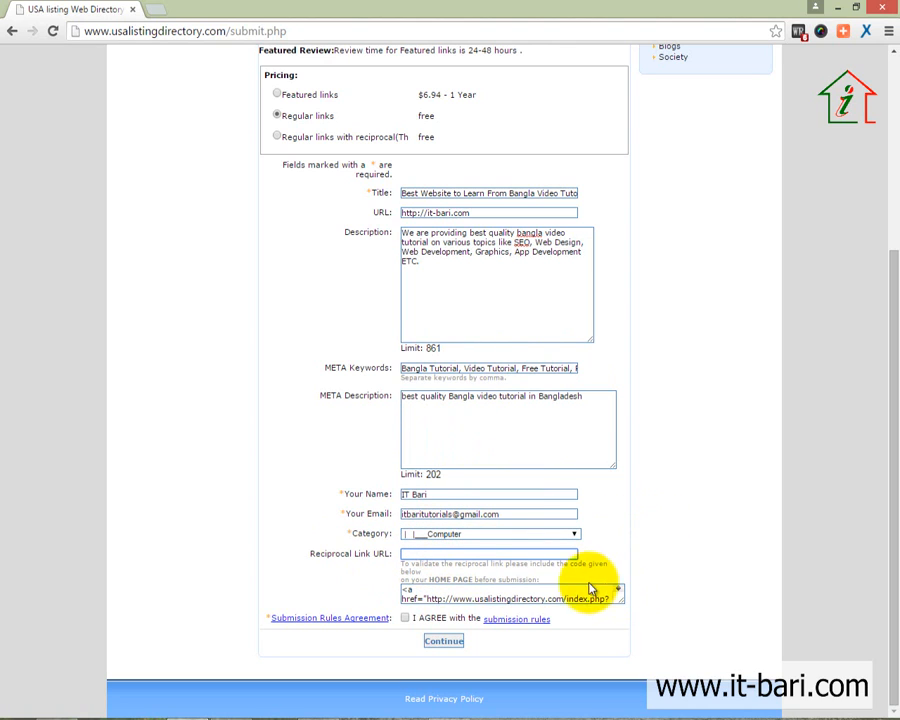
pyautogui.moveTo(297, 538); pyautogui.dragTo(672, 622)
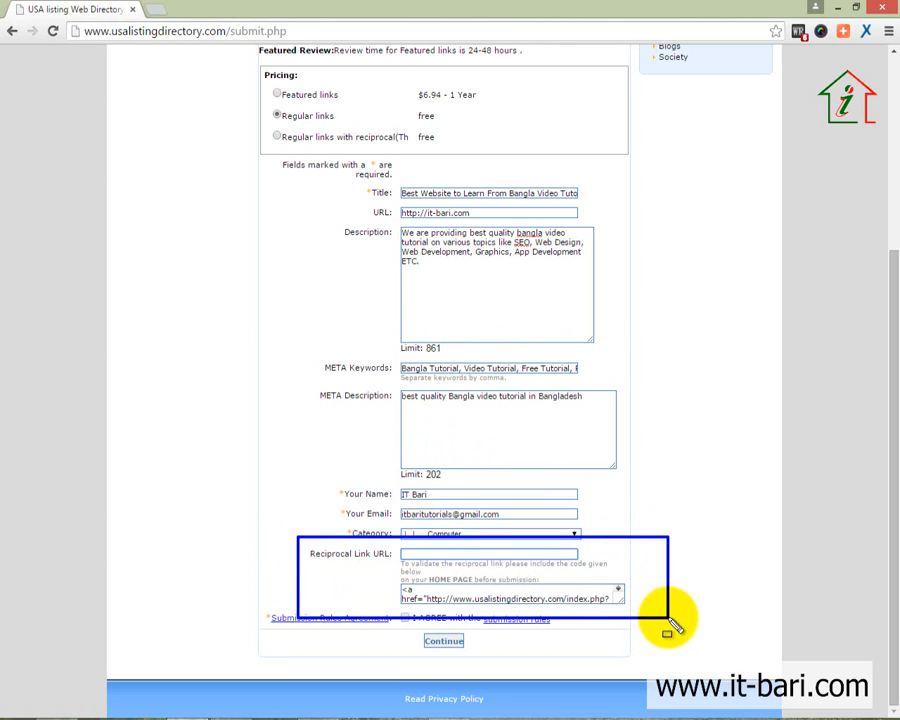
pyautogui.press('Escape')
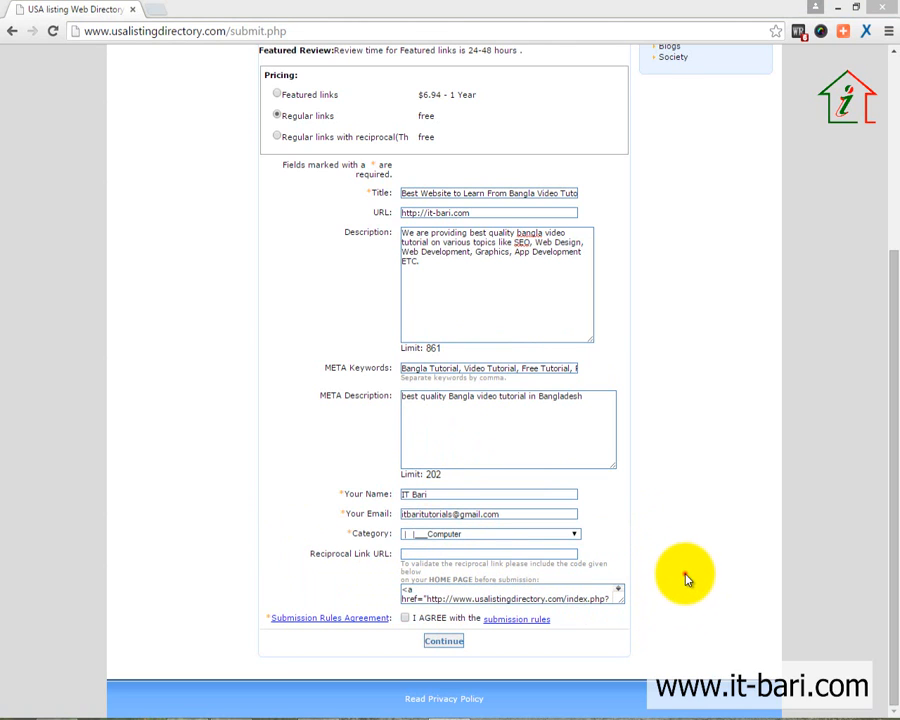
pyautogui.click(684, 573)
pyautogui.moveTo(620, 605); pyautogui.dragTo(656, 682)
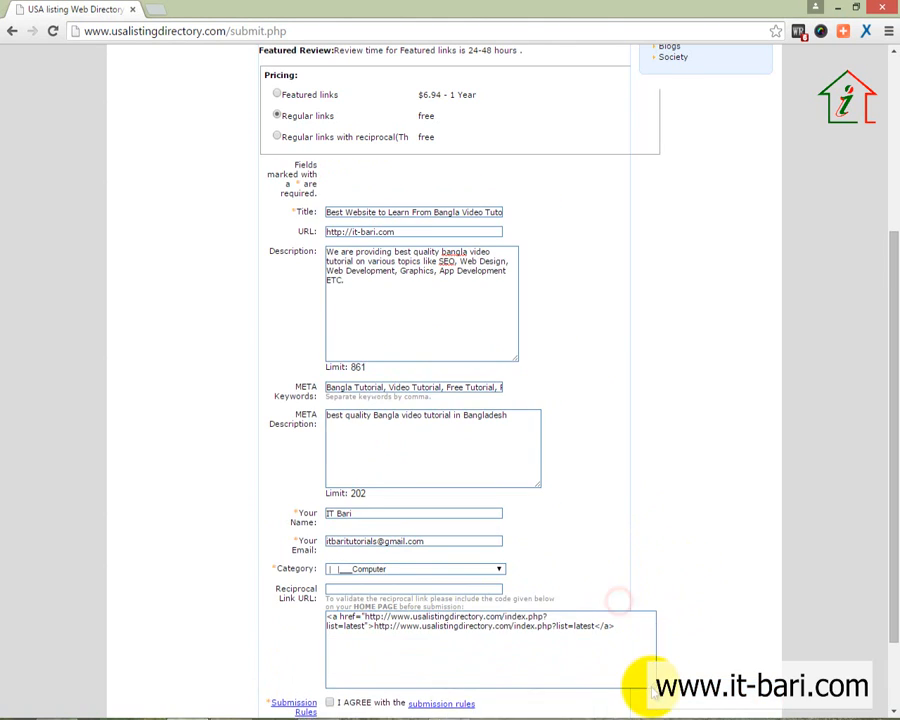
pyautogui.scroll(-1, 743, 623)
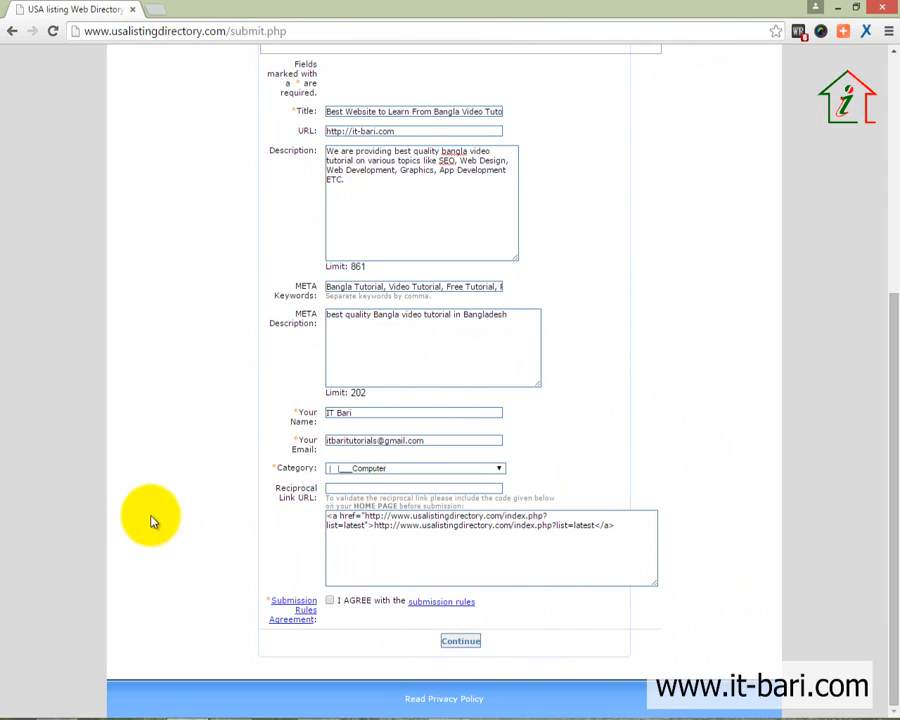
# - Examine the reciprocal link HTML code together with the empty Reciprocal Link URL field
pyautogui.moveTo(621, 527); pyautogui.dragTo(279, 519)
pyautogui.click(372, 572)
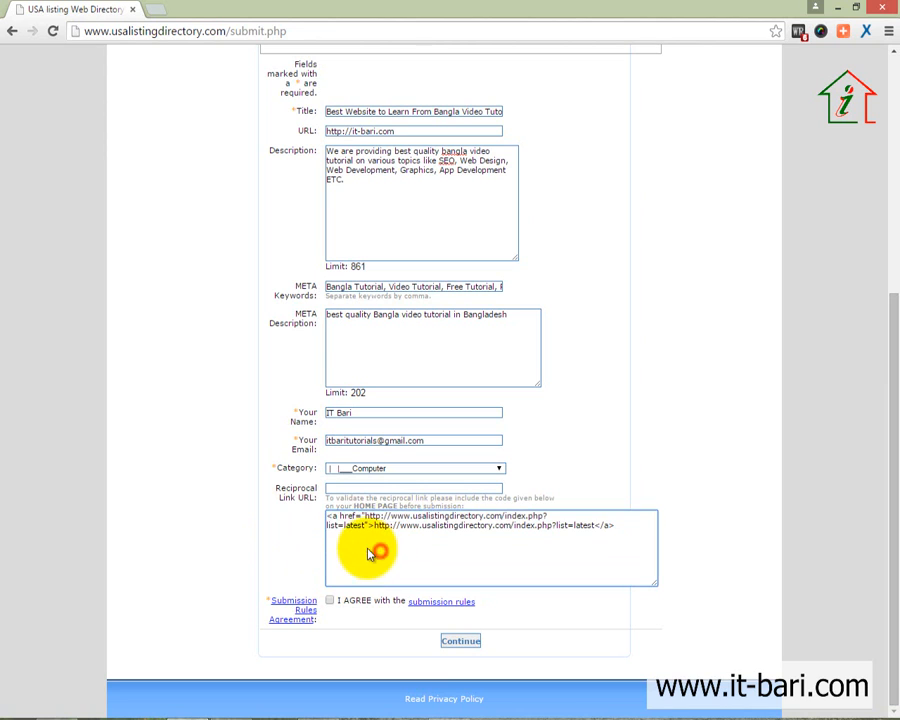
pyautogui.click(366, 490)
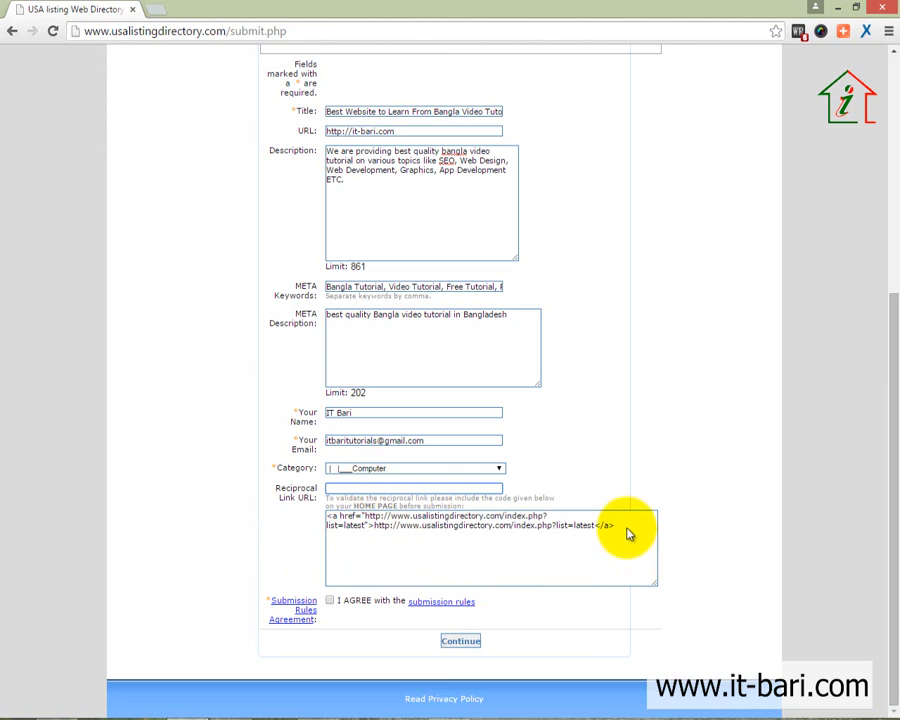
pyautogui.moveTo(622, 527); pyautogui.dragTo(326, 530)
pyautogui.click(388, 542)
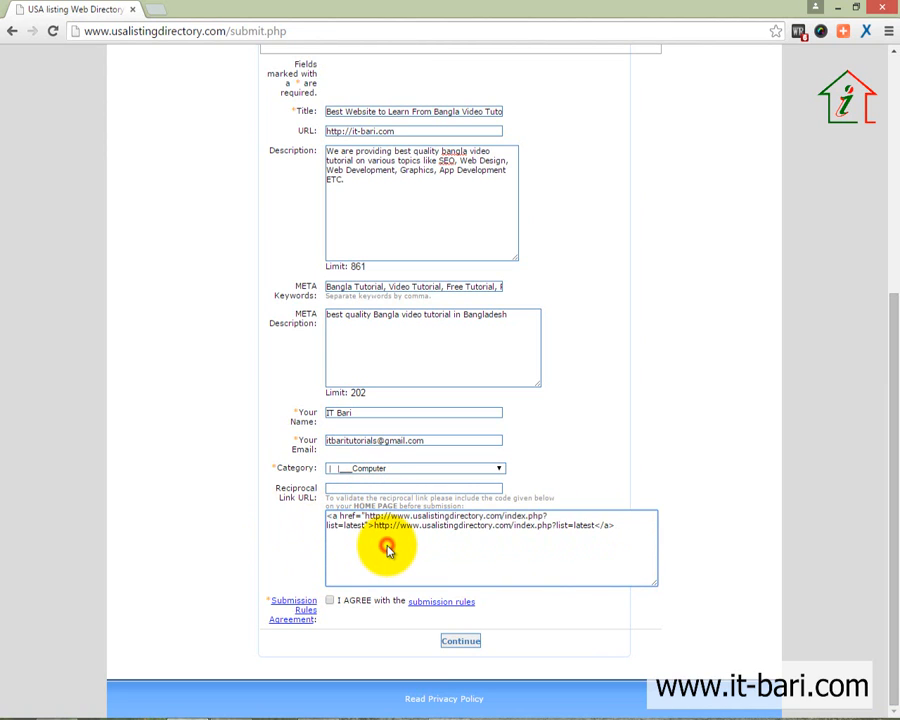
pyautogui.click(377, 488)
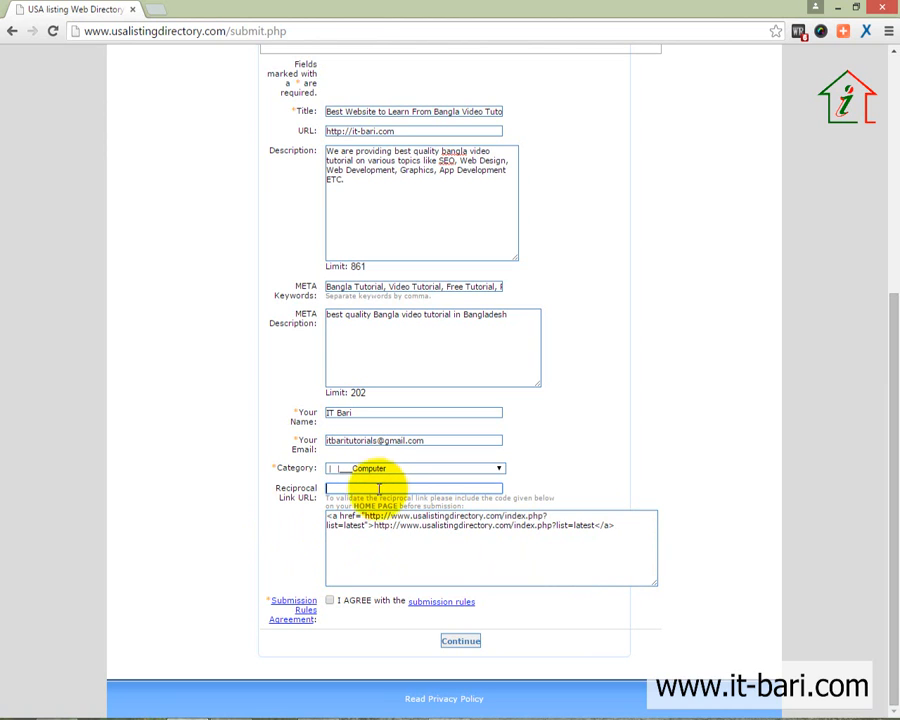
# - Open wethecoder.com in a new tab and go through its article "Effects of Technology and High-Tech Gadgets in Our Lives"
pyautogui.click(155, 9)
pyautogui.write('we')
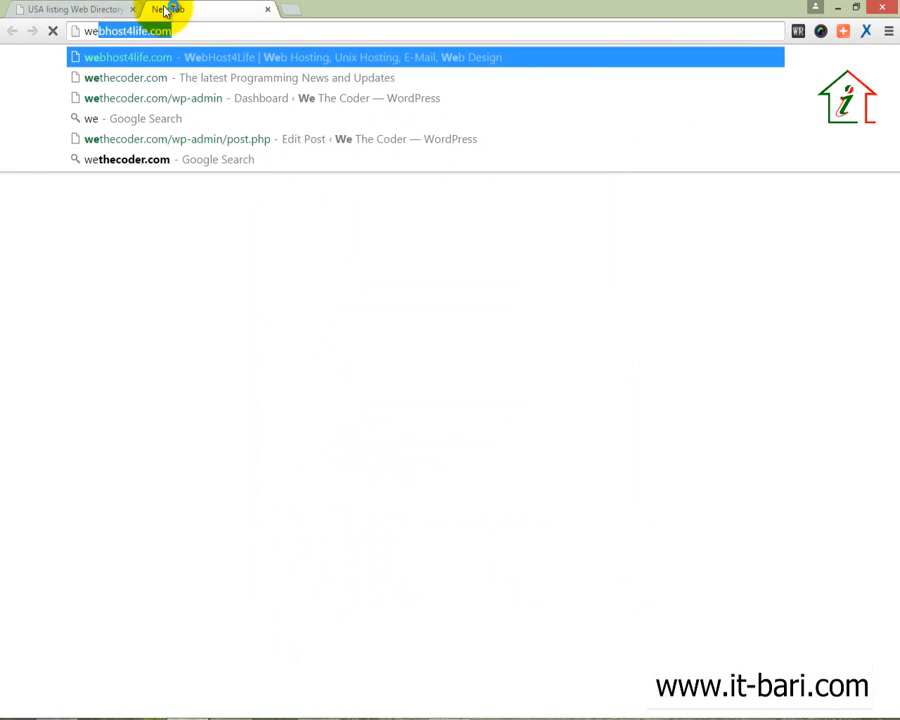
pyautogui.write('t')
pyautogui.press('Return')
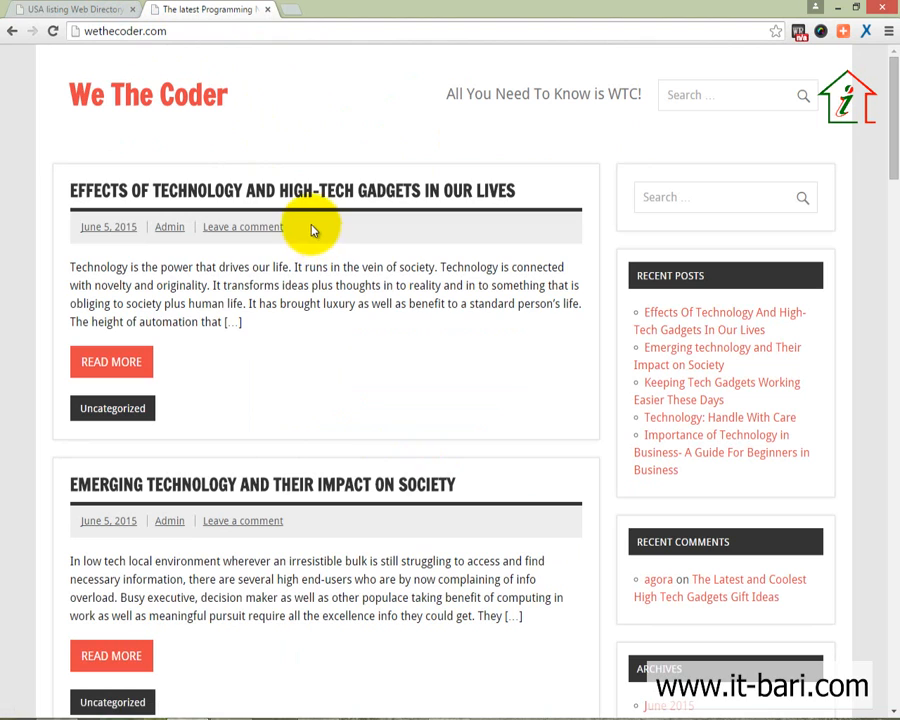
pyautogui.click(265, 193)
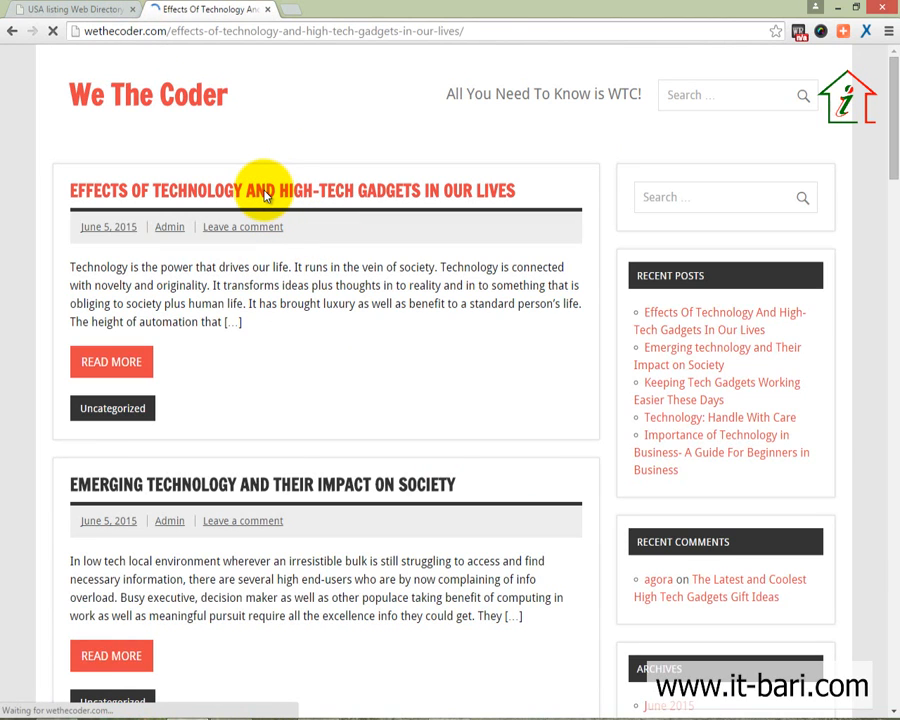
pyautogui.click(490, 36)
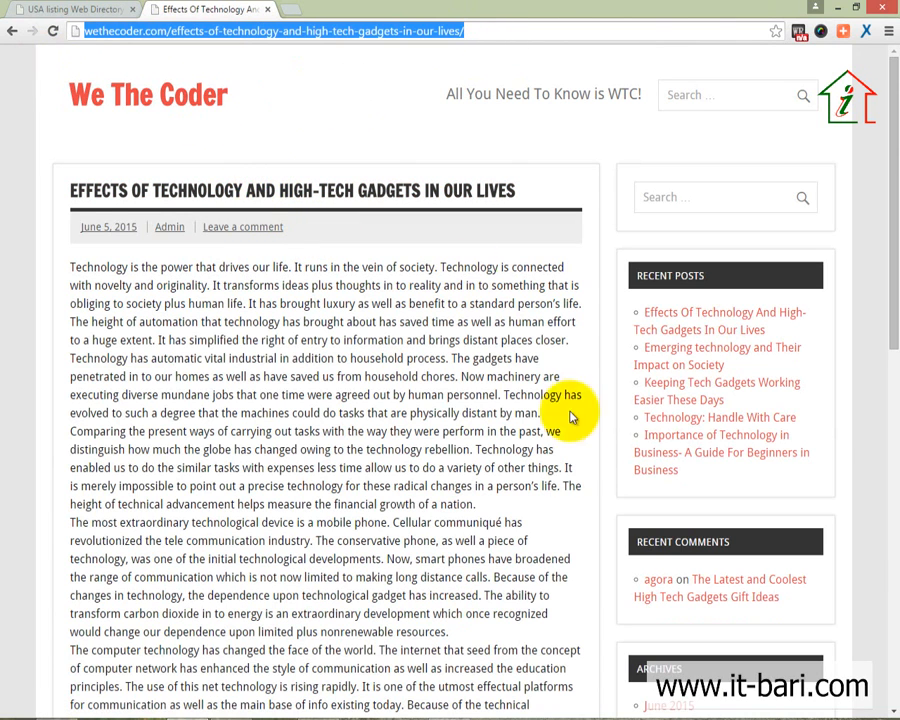
pyautogui.scroll(-7, 295, 468)
pyautogui.scroll(2, 295, 468)
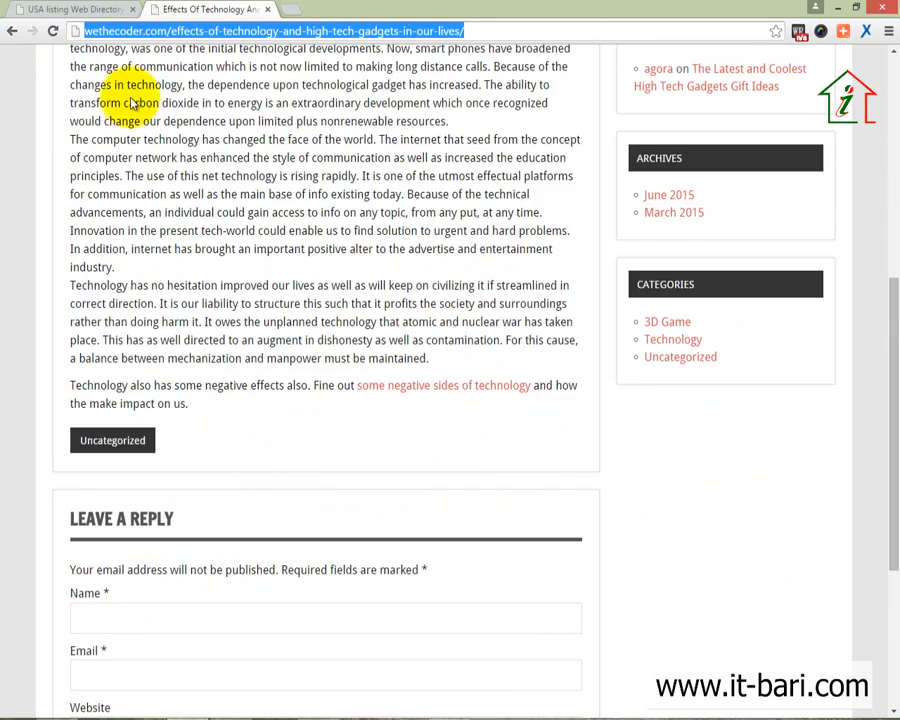
# - Select the whole reciprocal link code in the submission form and return to the end of the article on wethecoder.com
pyautogui.click(62, 10)
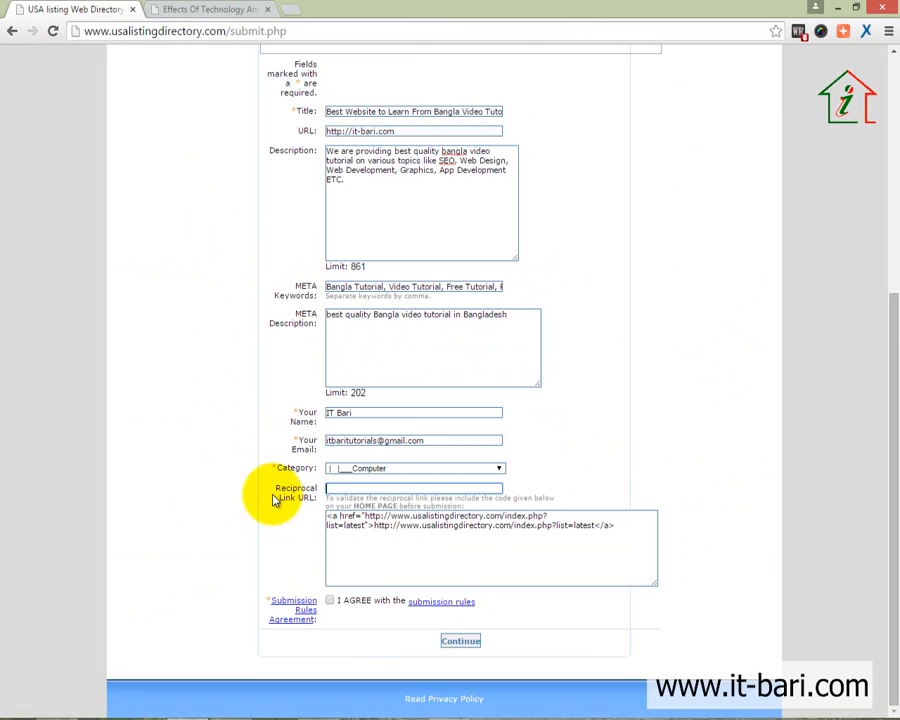
pyautogui.moveTo(613, 528); pyautogui.dragTo(330, 514)
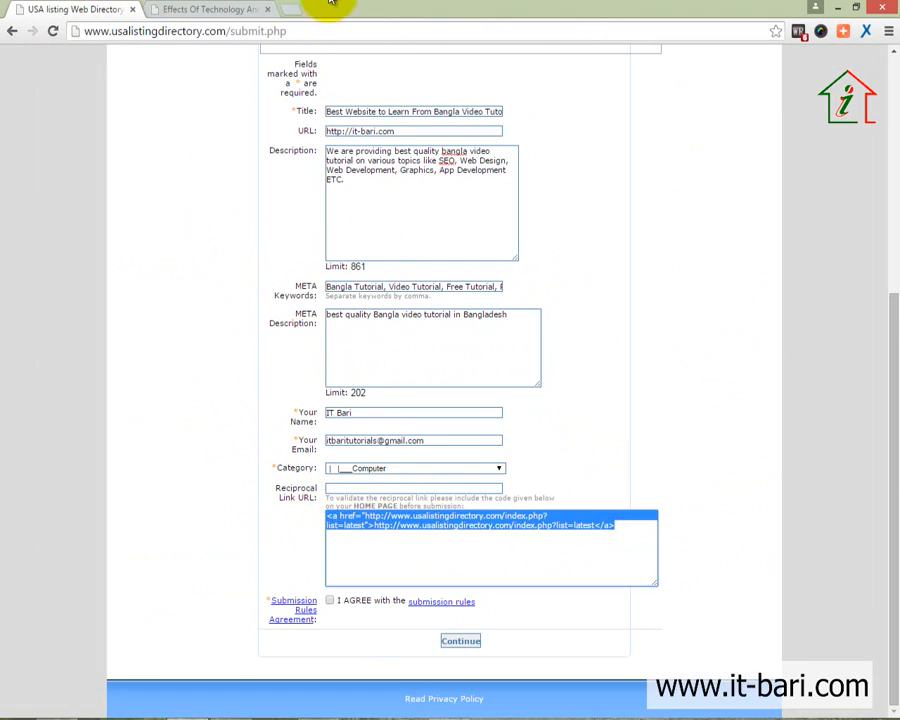
pyautogui.click(160, 9)
pyautogui.scroll(-2, 400, 345)
pyautogui.click(251, 185)
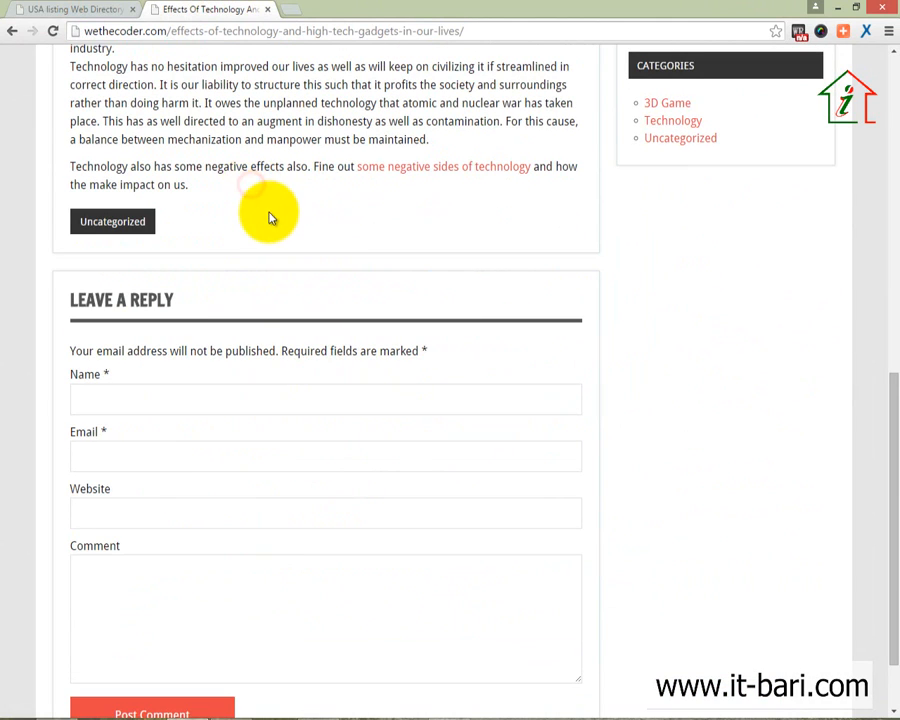
# - Copy the web address of the wethecoder.com article and switch back to the link submission form
pyautogui.click(247, 31)
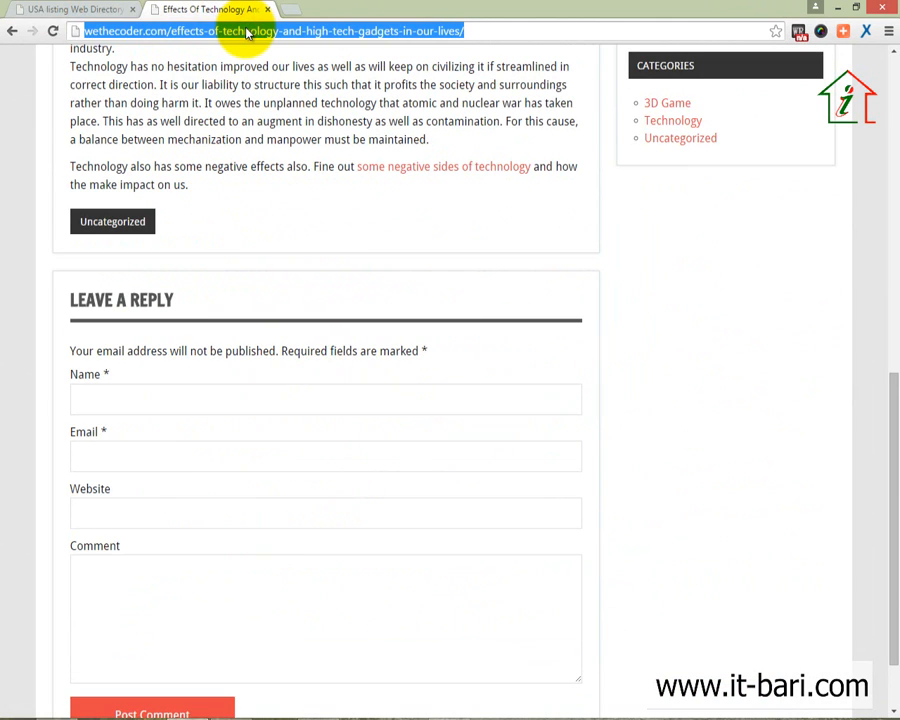
pyautogui.rightClick(247, 31)
pyautogui.click(267, 80)
pyautogui.click(74, 8)
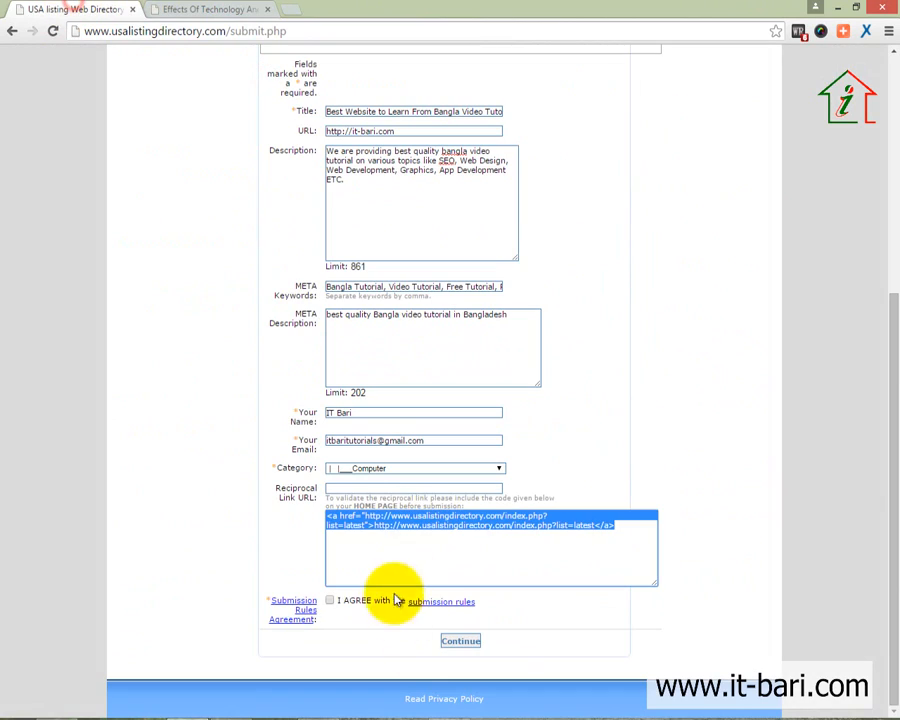
pyautogui.click(352, 478)
pyautogui.rightClick(364, 480)
pyautogui.rightClick(365, 489)
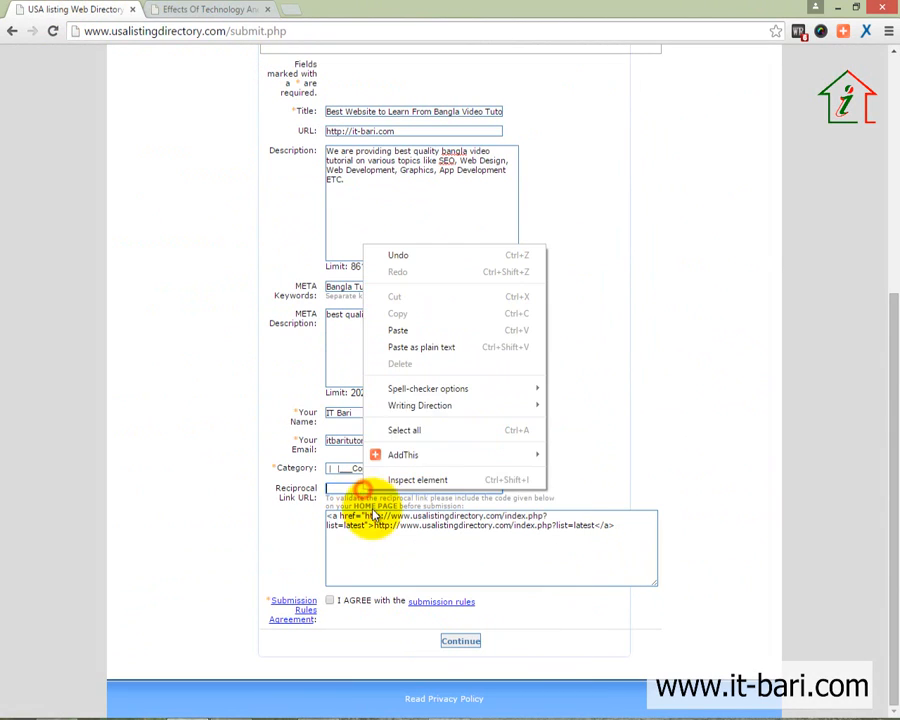
pyautogui.click(424, 574)
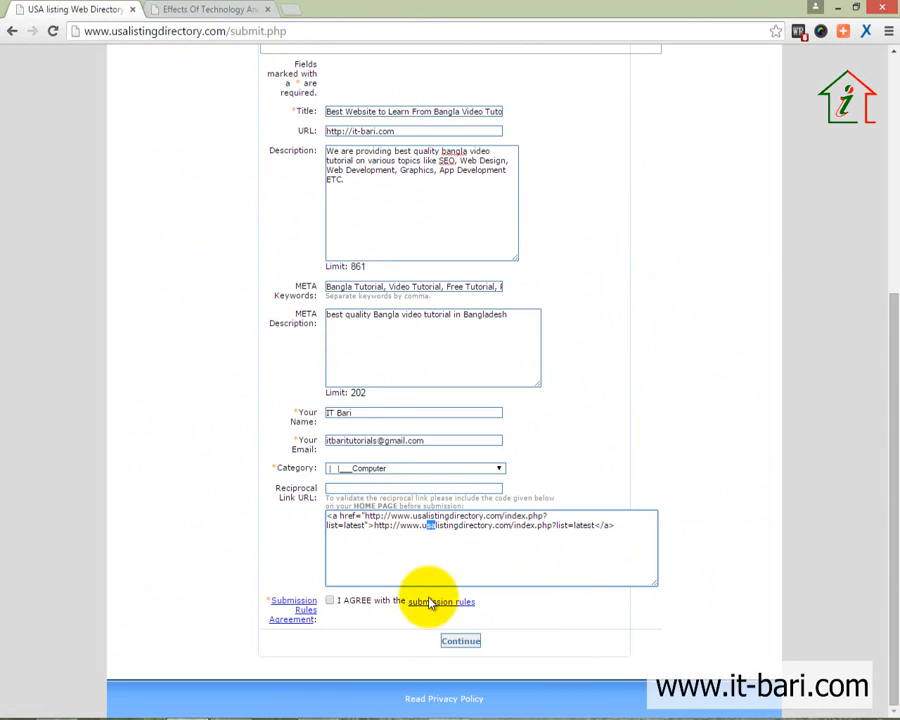
# - Agree to the submission rules and submit the link form with the Reciprocal Link URL left empty
pyautogui.click(330, 600)
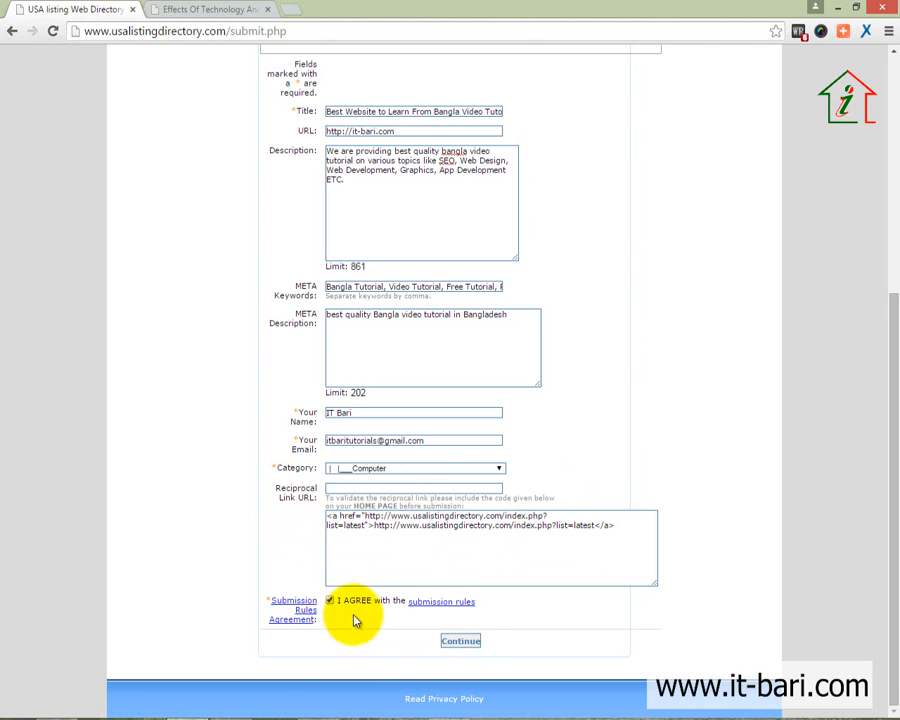
pyautogui.click(471, 643)
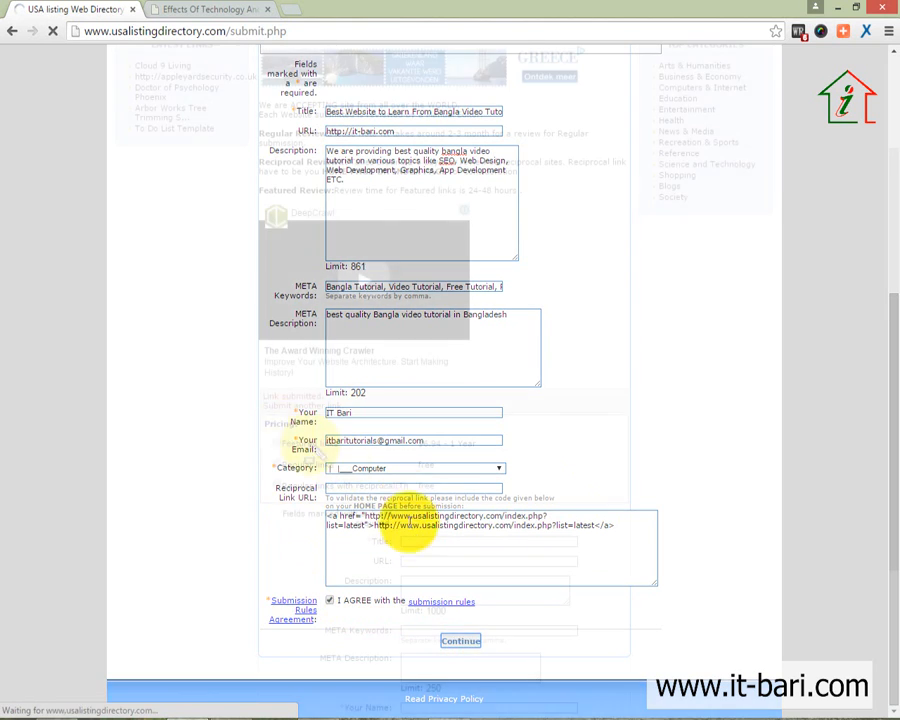
# - Check the submission result above the pricing options, and switch to the Word document IT-Bari-SEO-Bangla-Video-Tutorial.docx
pyautogui.moveTo(246, 380); pyautogui.dragTo(659, 415)
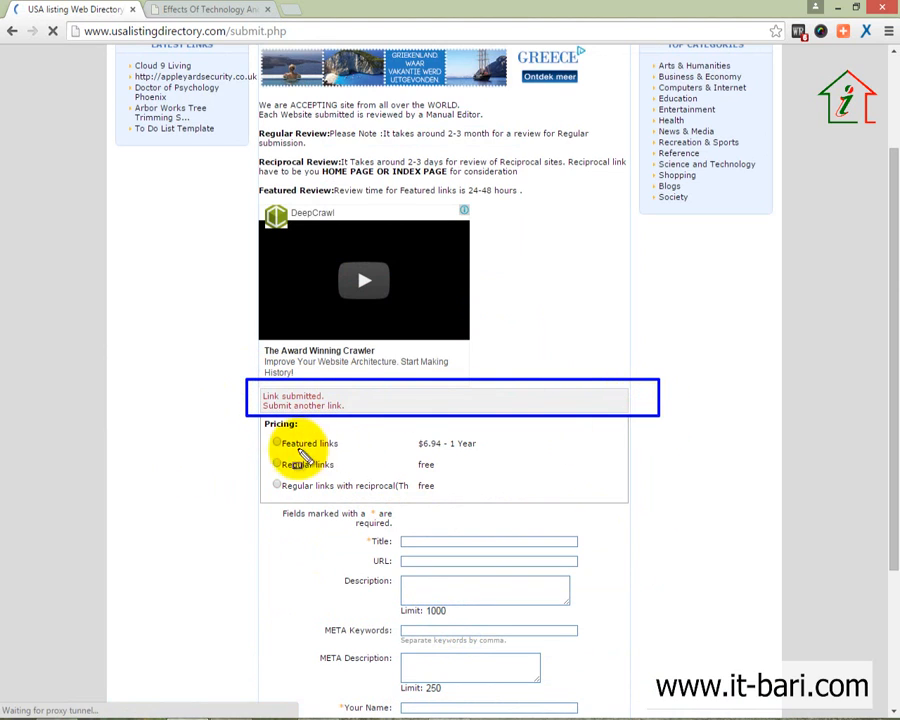
pyautogui.moveTo(325, 396); pyautogui.dragTo(337, 396)
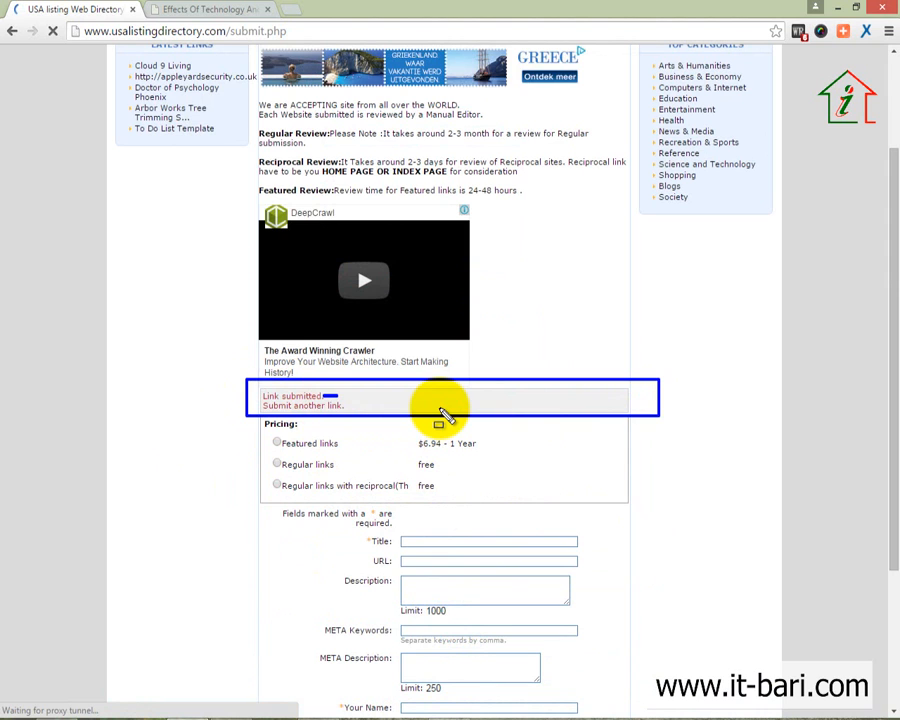
pyautogui.press('Escape')
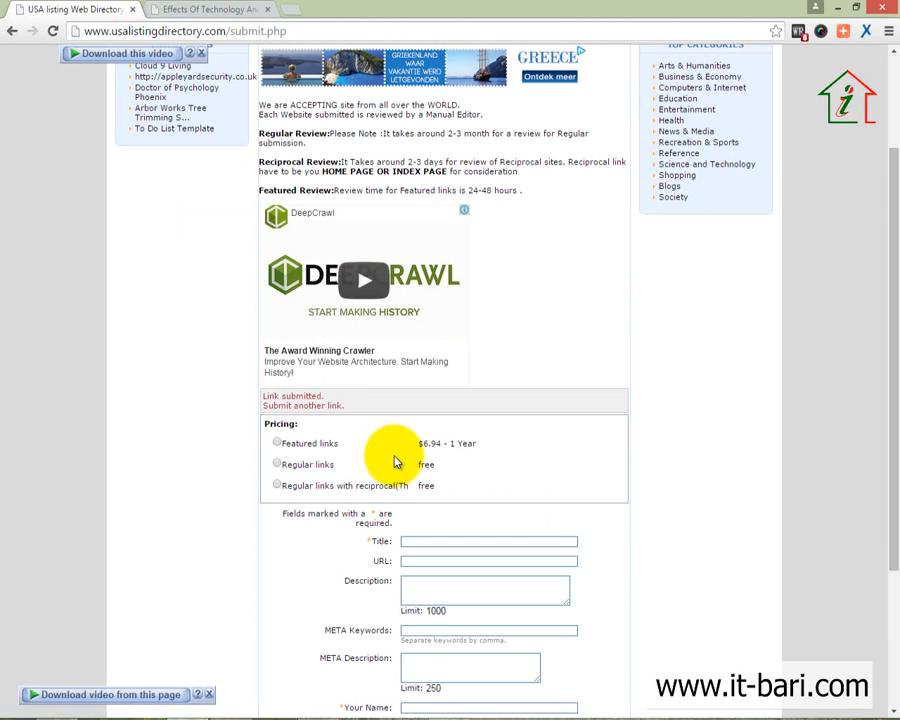
pyautogui.hotkey('alt', 'Tab')
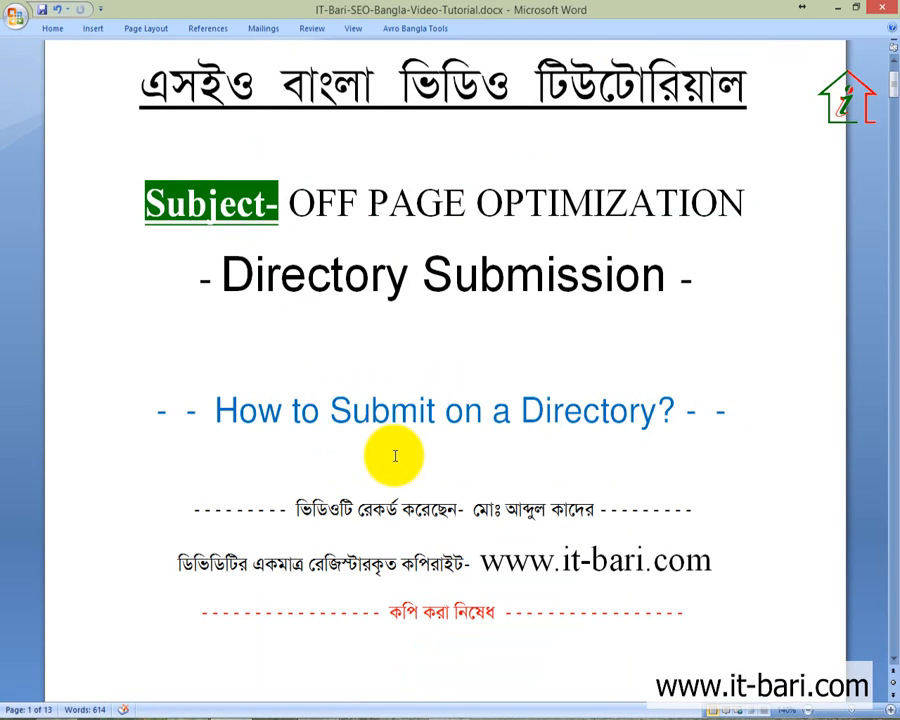